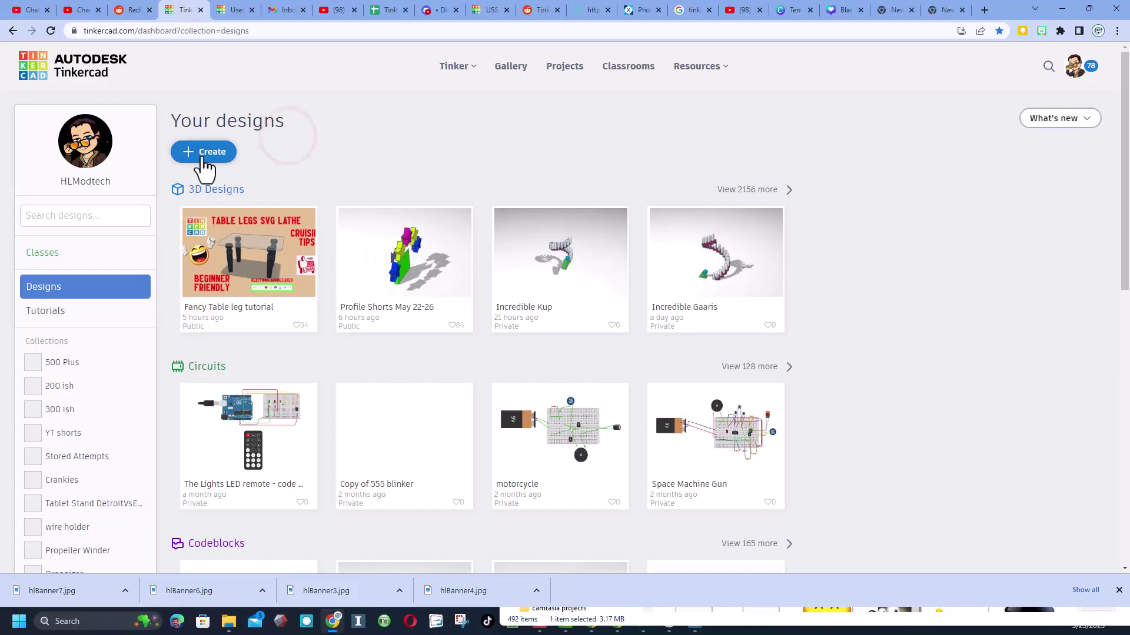
Create a new blank 3D design from the dashboard's Create menu
click(204, 152)
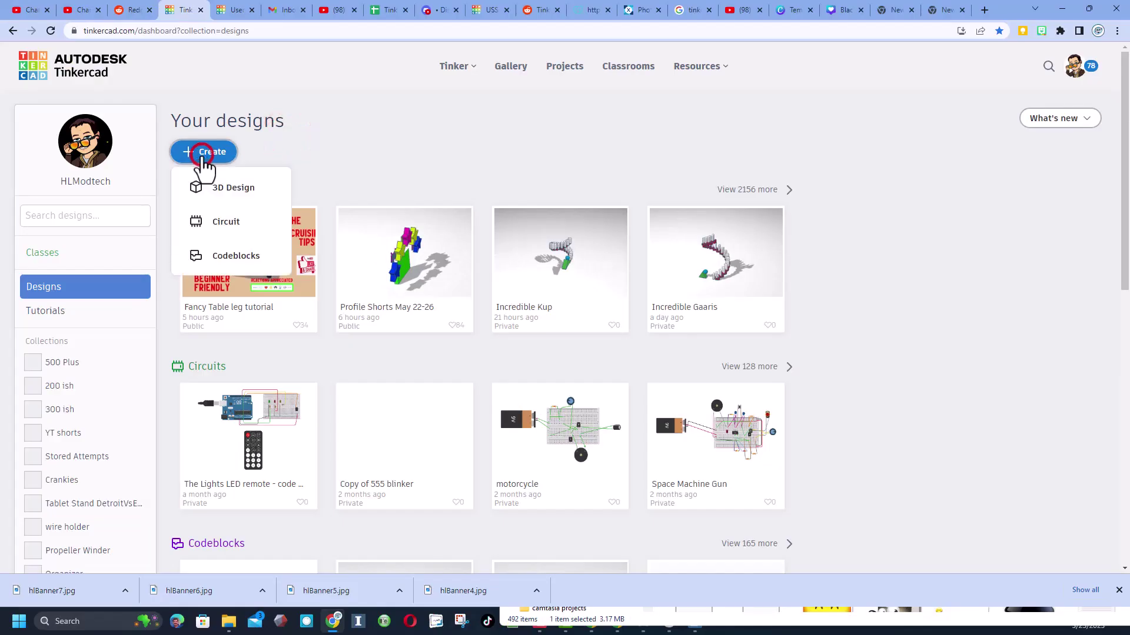
click(247, 190)
Rename the design to 'spiral stair domino'
click(125, 55)
text(spiral stair domino)
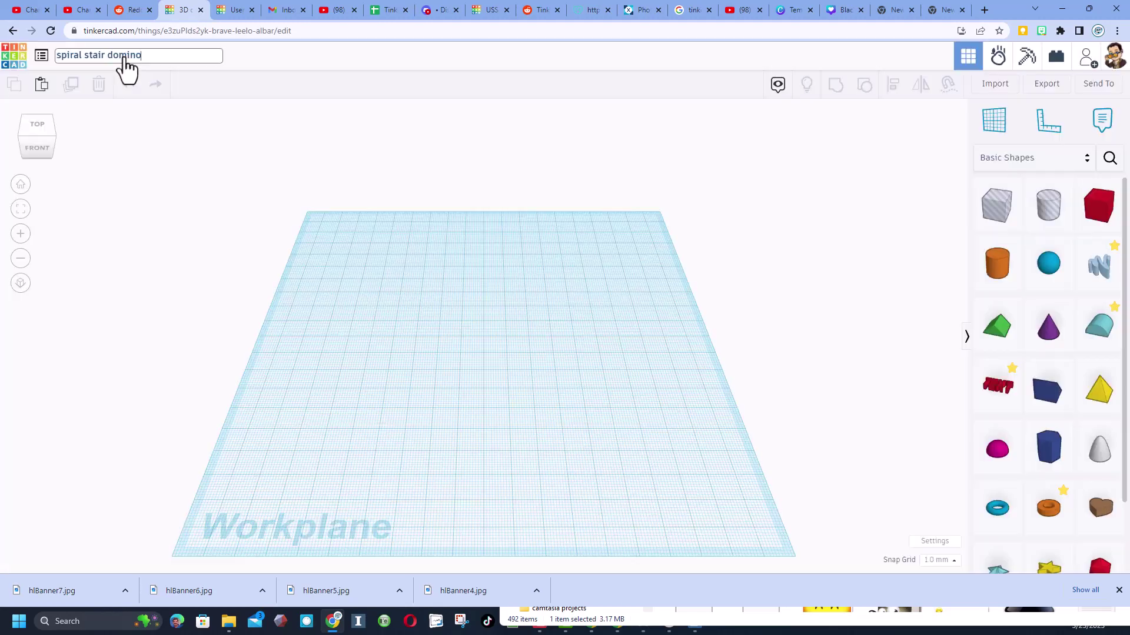
click(363, 394)
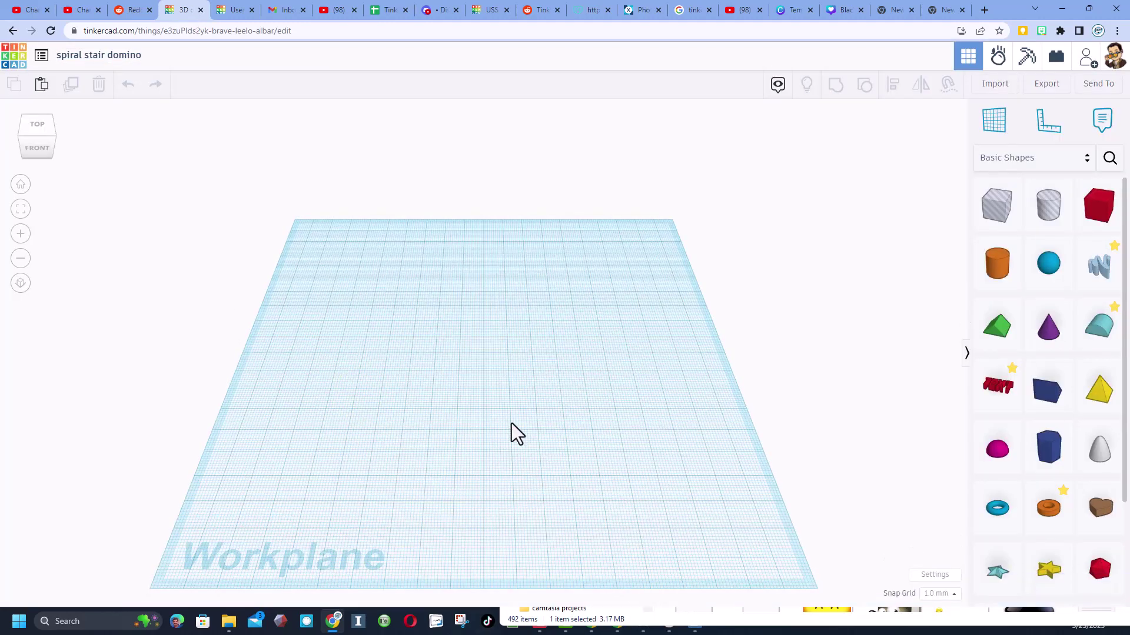
Set the workplane width to 400 mm in Workspace settings
click(917, 584)
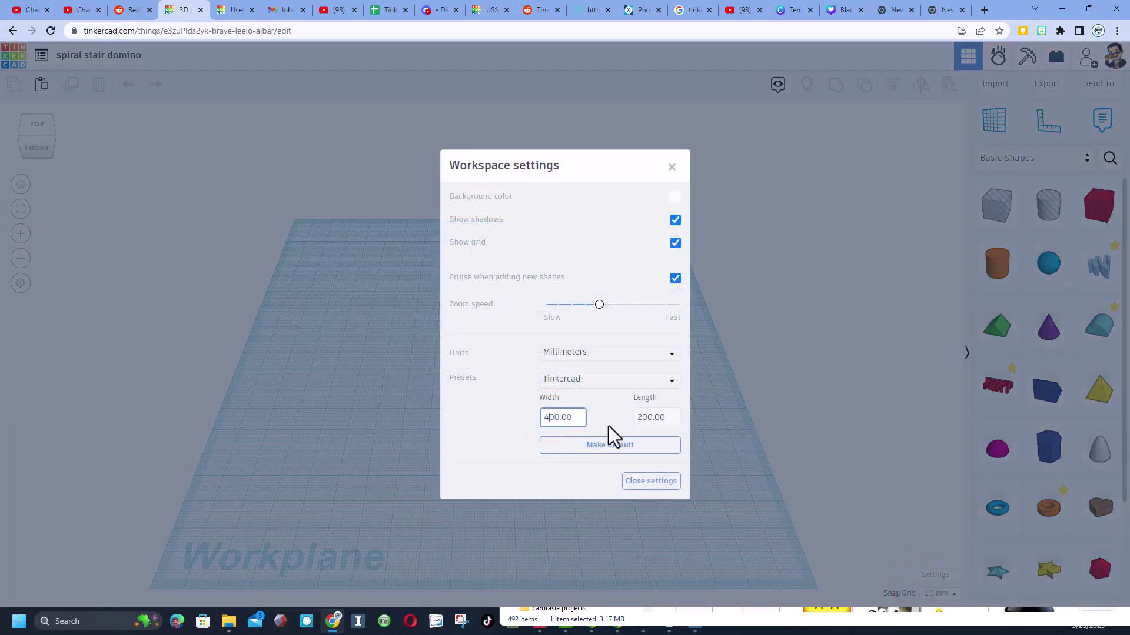
click(644, 417)
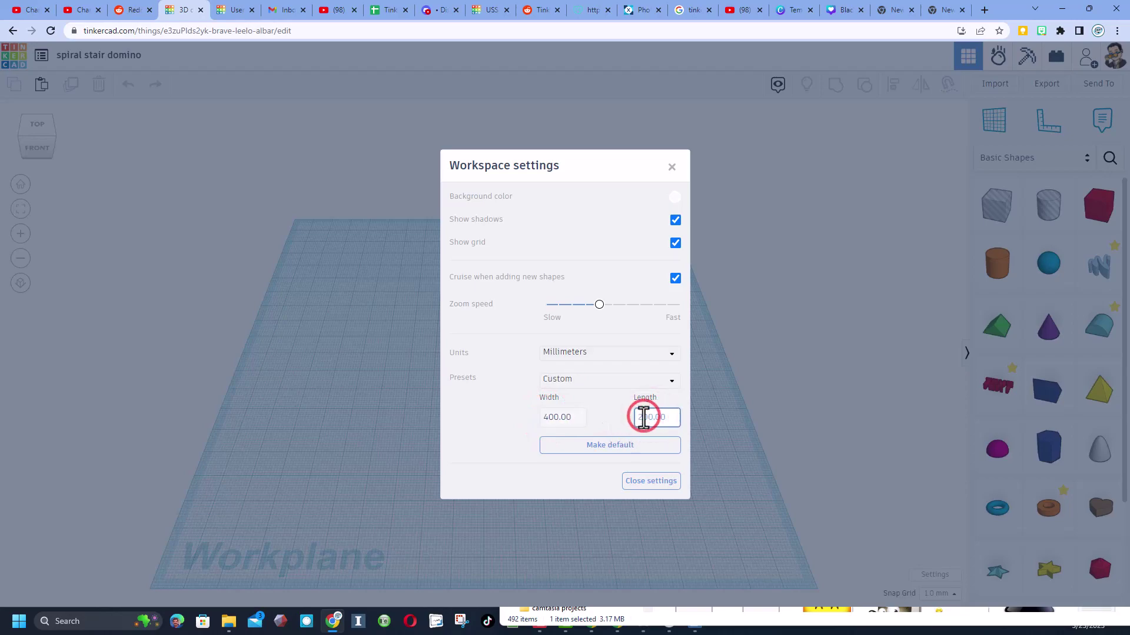
click(726, 411)
right_drag(778, 368, 905, 298)
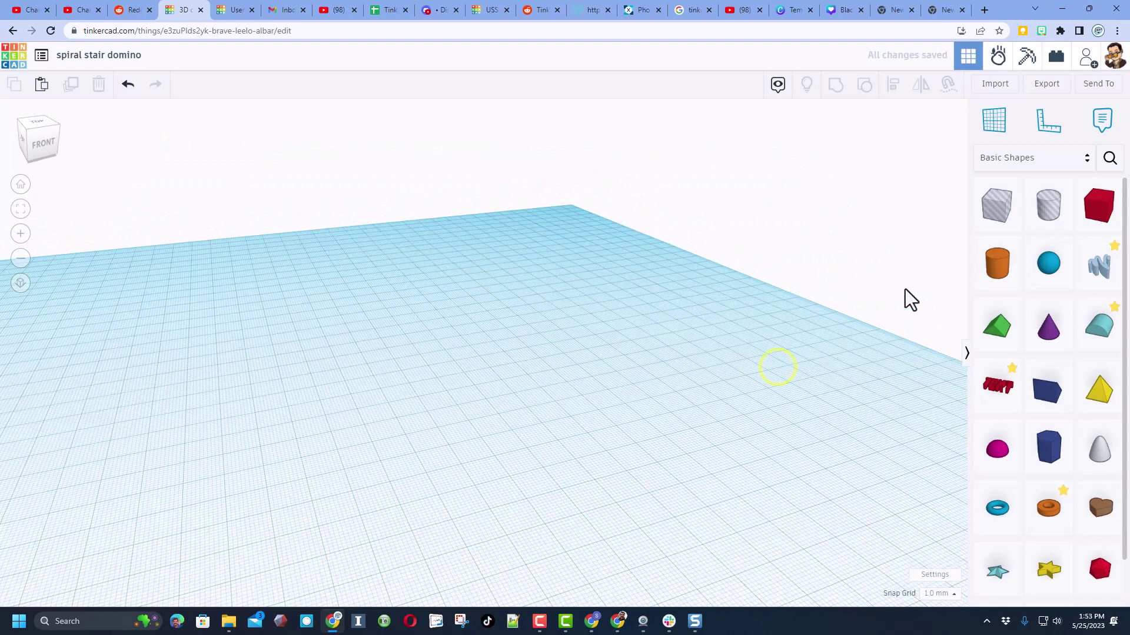
Drop the Domino shape from the Your Creations library onto the workplane
click(1019, 152)
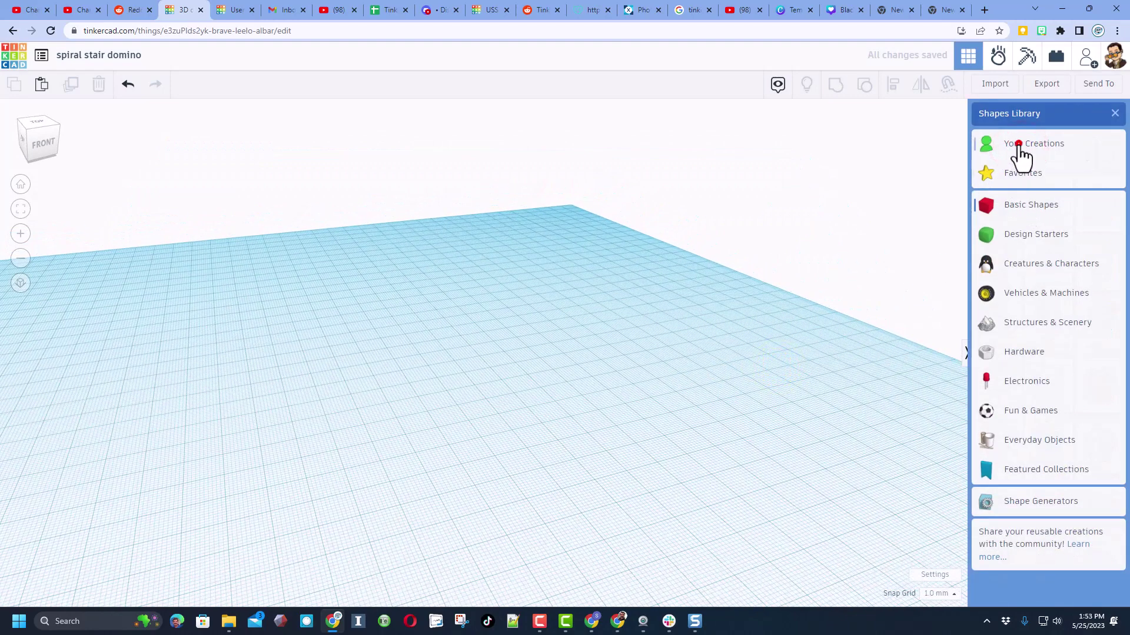
click(1020, 147)
click(1086, 247)
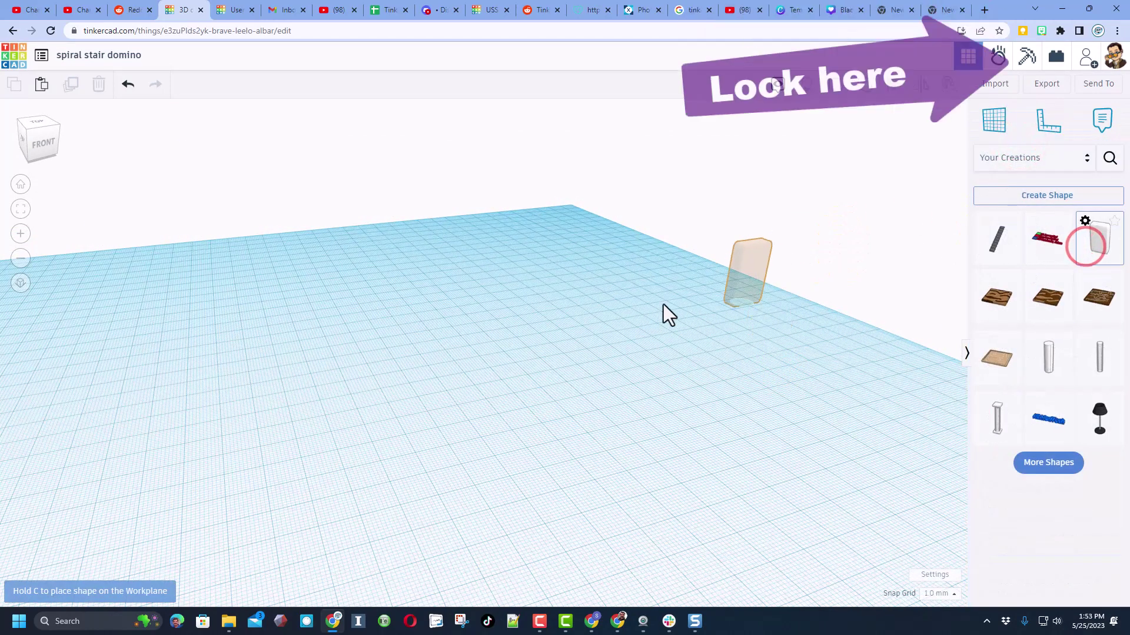
click(601, 342)
right_drag(660, 379, 645, 363)
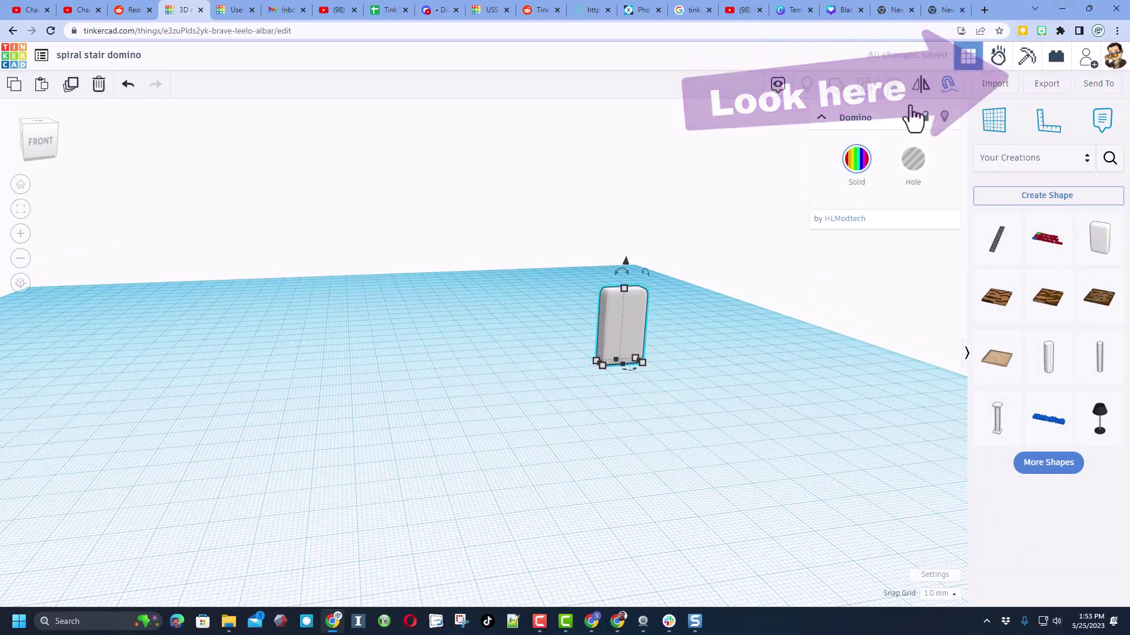
right_drag(486, 361, 605, 348)
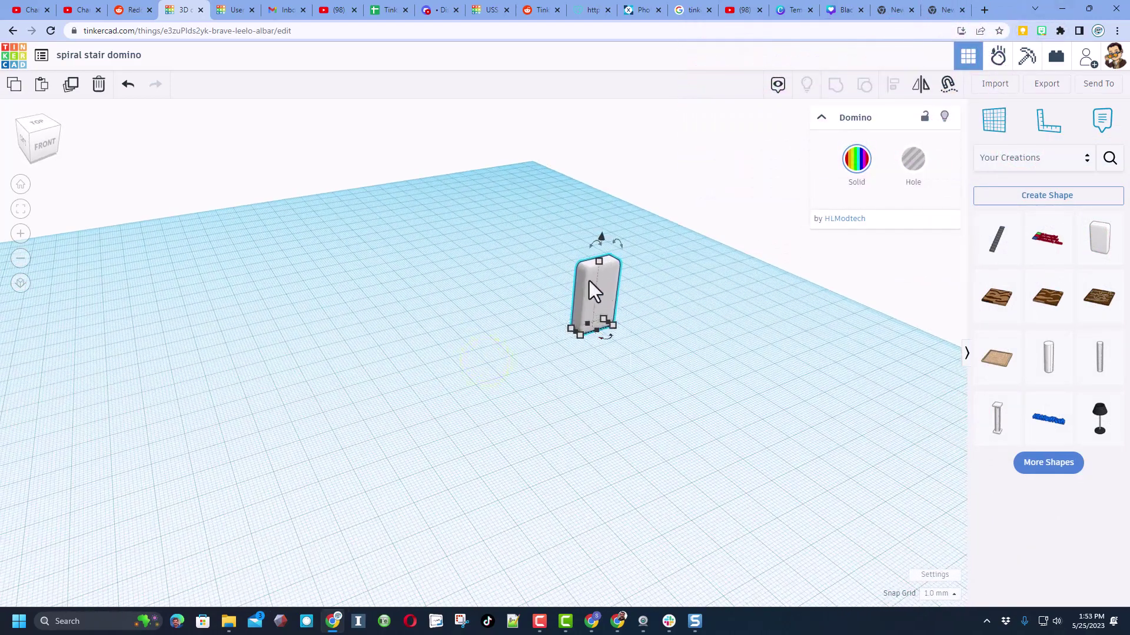
right_drag(666, 296, 712, 337)
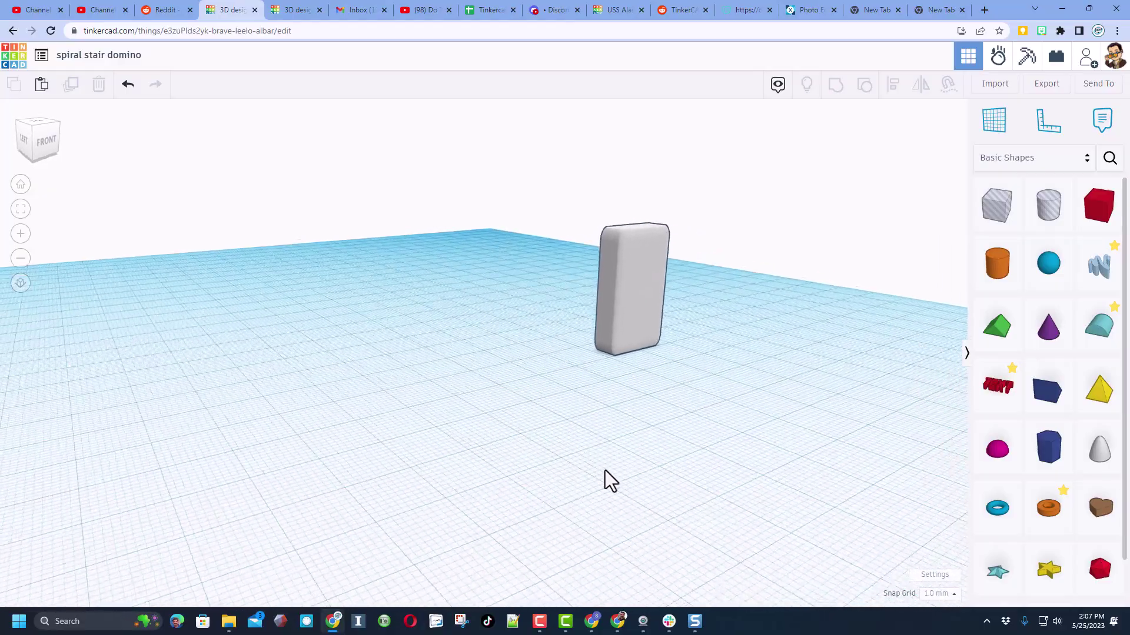
Add a red box, scale it to a 5 mm cube, and stretch it to 15 mm long
right_drag(605, 470, 601, 479)
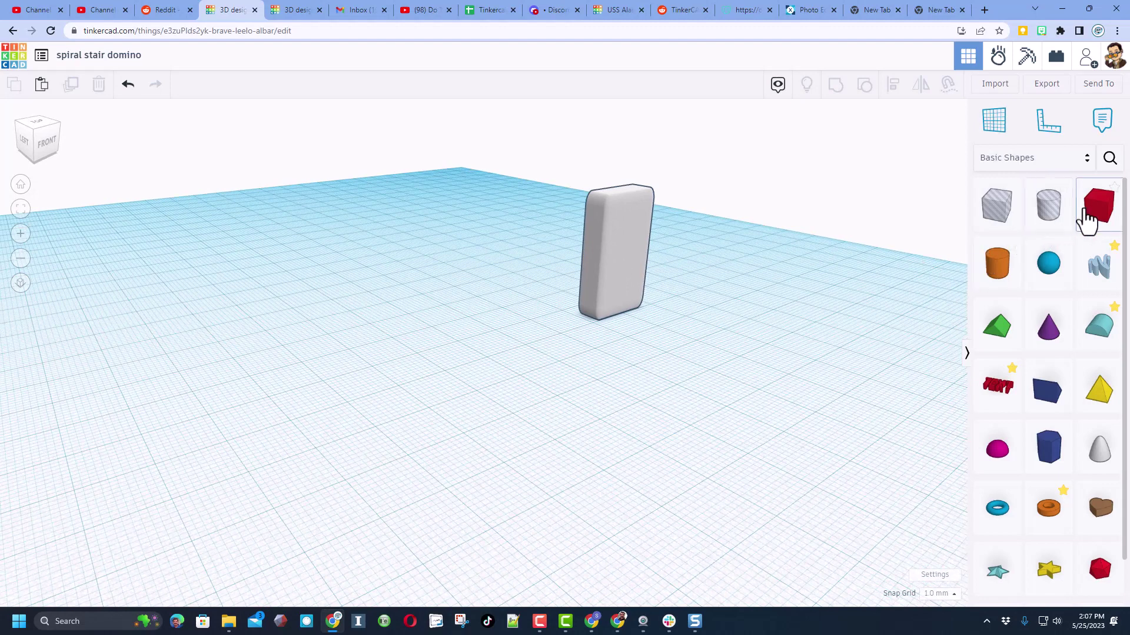
drag(1084, 222, 462, 503)
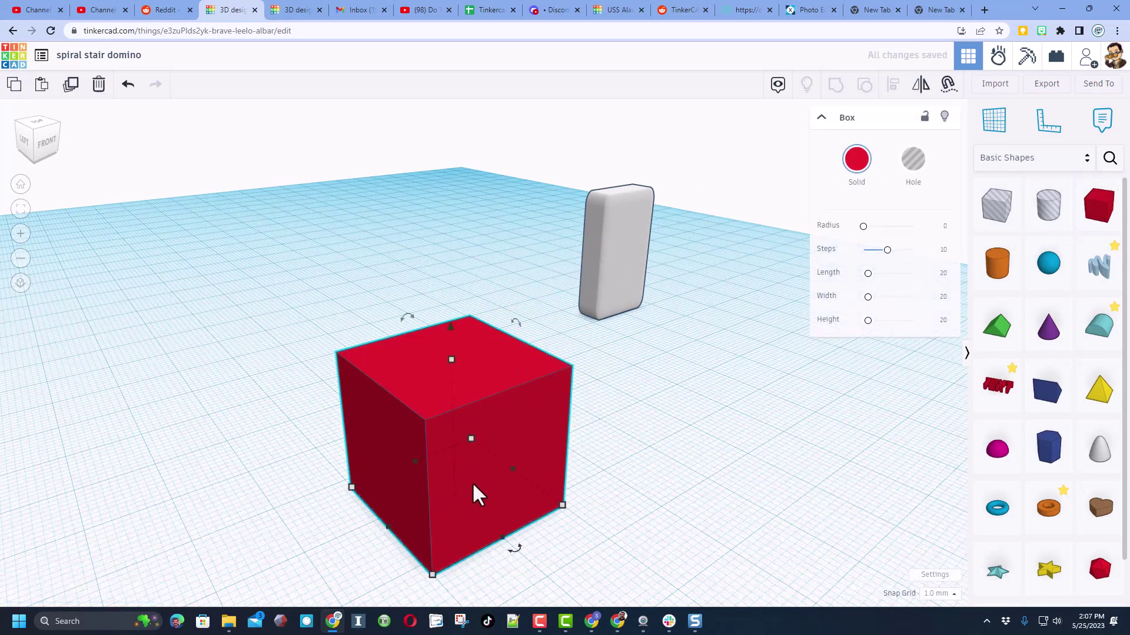
shift+drag(451, 359, 500, 448)
text(5)
key(Return)
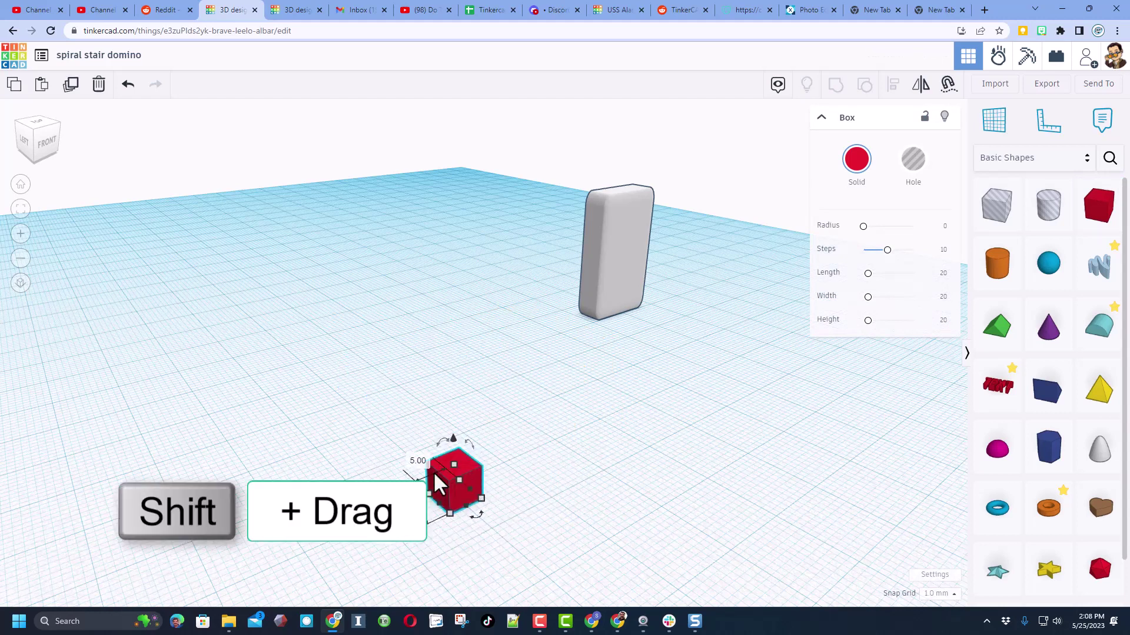
shift+drag(439, 486, 402, 447)
text(15)
key(Return)
Make one block 5 mm long and 10 mm tall to form the raised step
right_drag(484, 519, 468, 525)
click(469, 524)
click(391, 549)
text(5)
key(Return)
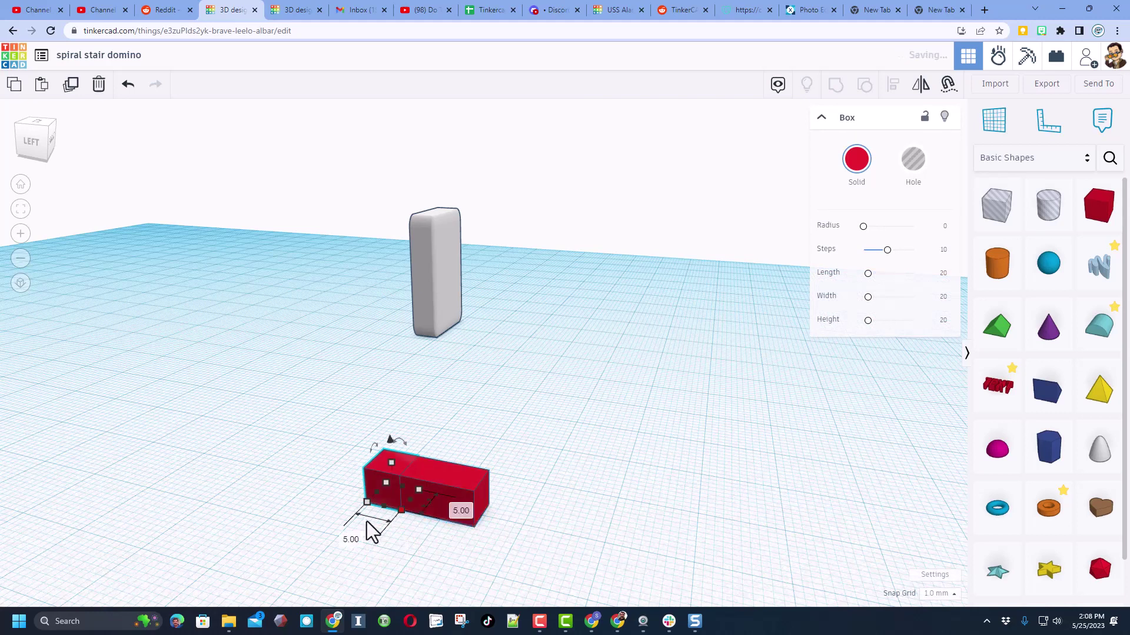
click(448, 479)
text(10)
key(Return)
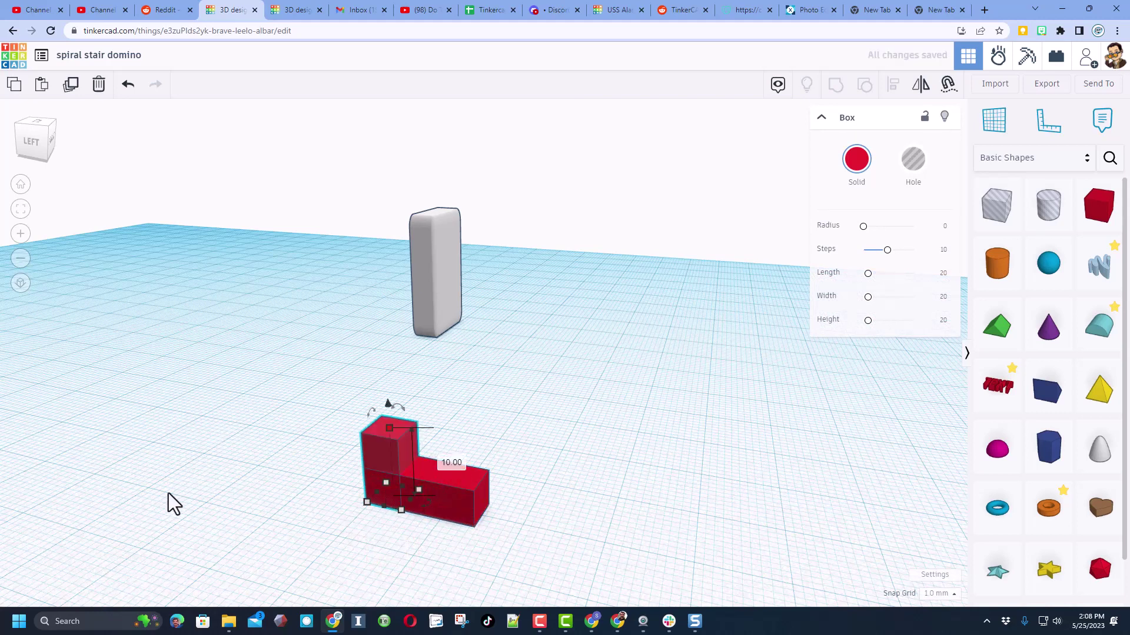
click(201, 502)
mouse_move(257, 490)
right_down()
mouse_move(469, 494)
mouse_move(335, 467)
mouse_move(251, 495)
mouse_move(359, 530)
right_up()
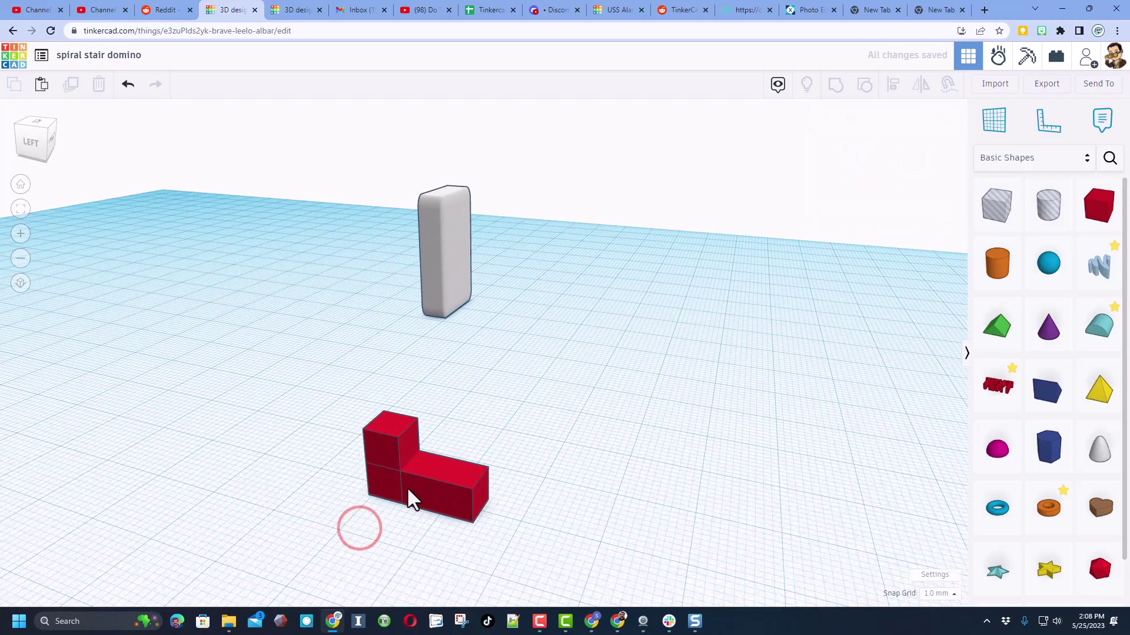
right_drag(441, 503, 501, 486)
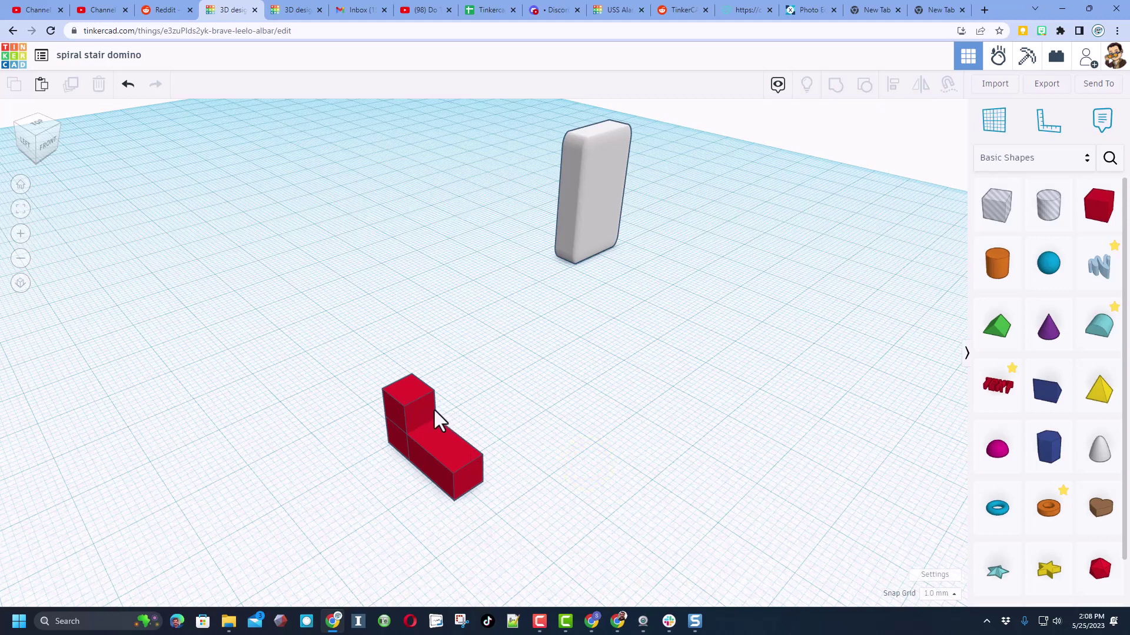
click(477, 462)
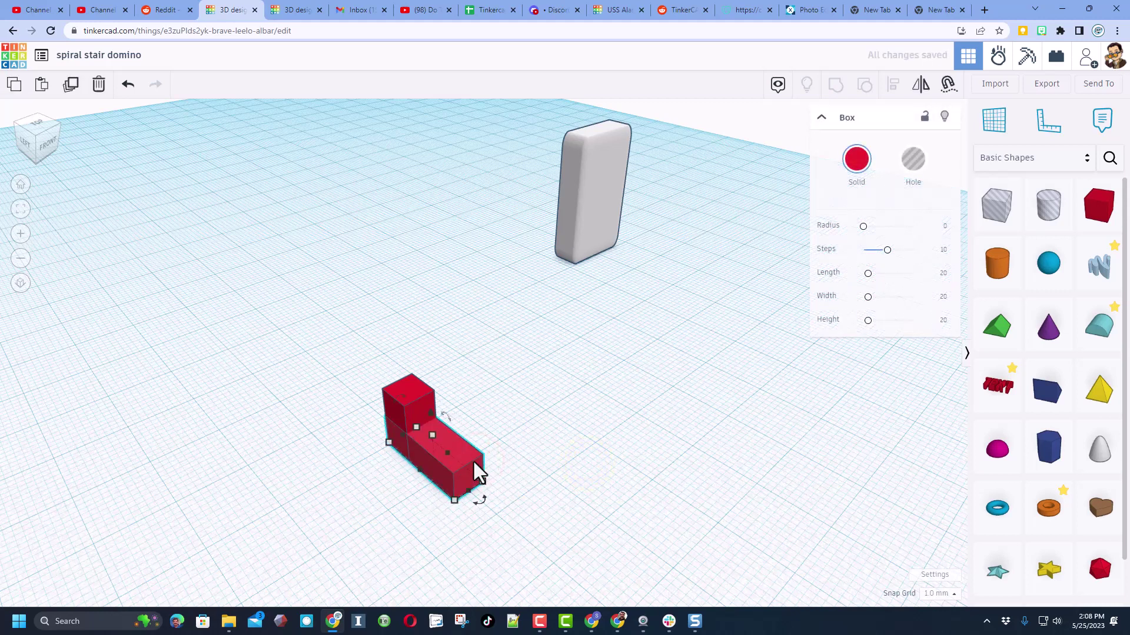
Resize the long red box to a 60 mm length
drag(404, 442, 453, 483)
click(402, 528)
text(60)
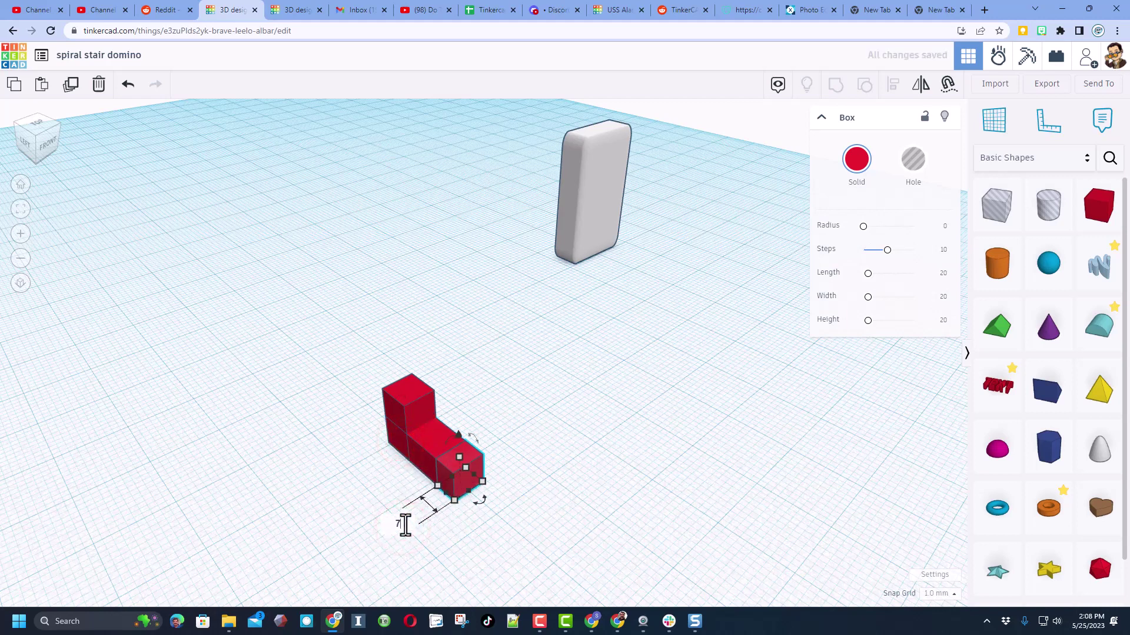
key(Return)
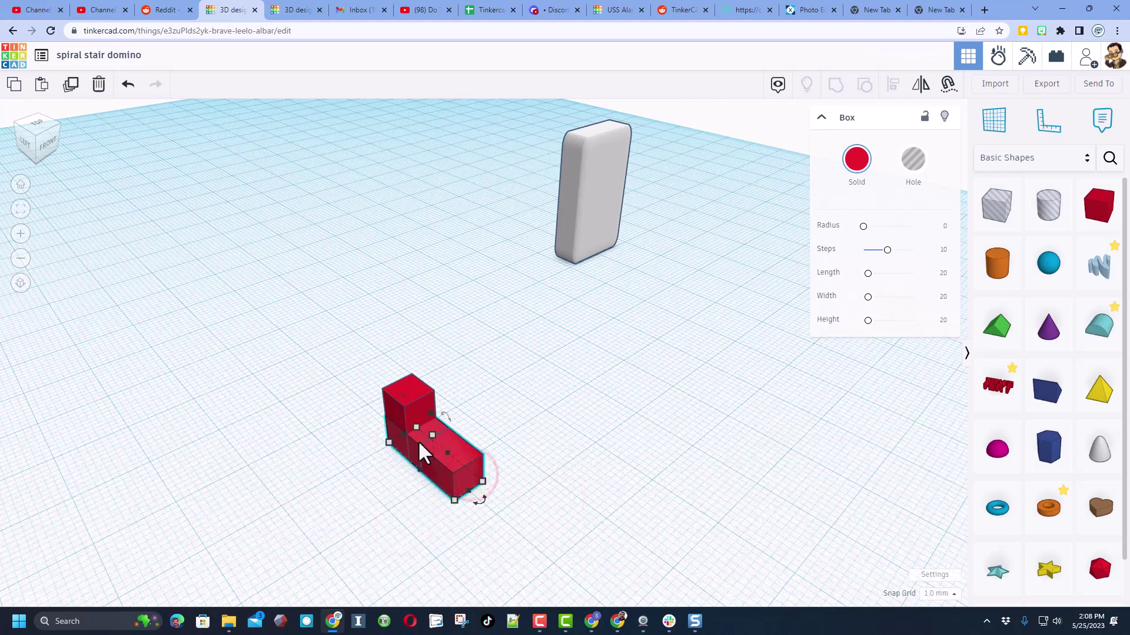
With the long box hidden, reshape the cube into a 20 mm long, 1 mm high slab
click(945, 117)
click(469, 478)
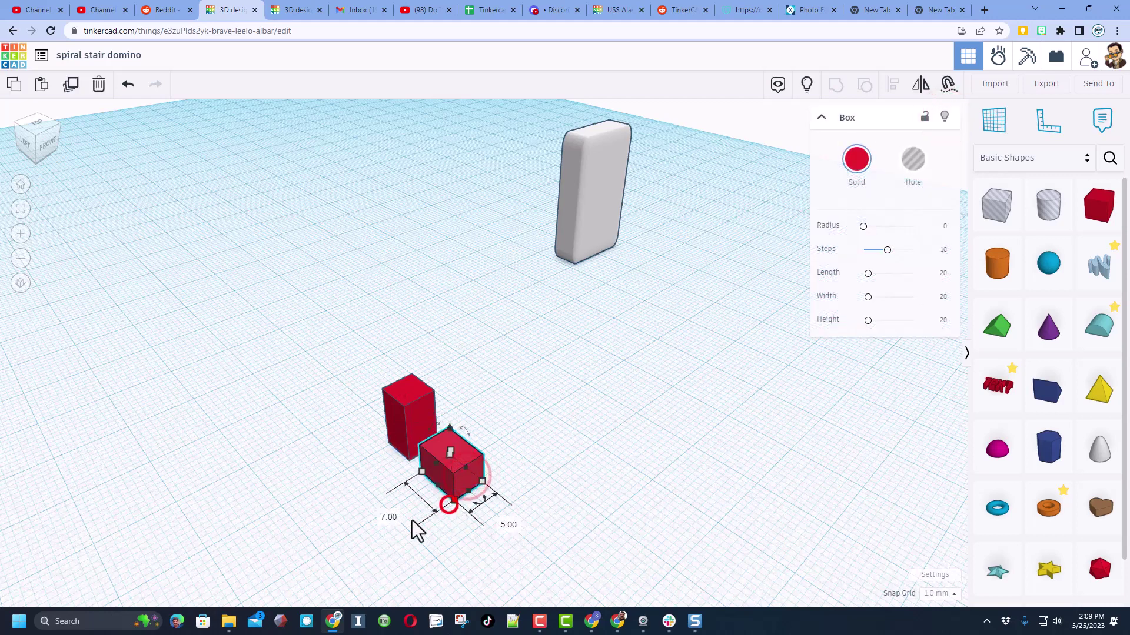
click(509, 526)
text(20)
key(Return)
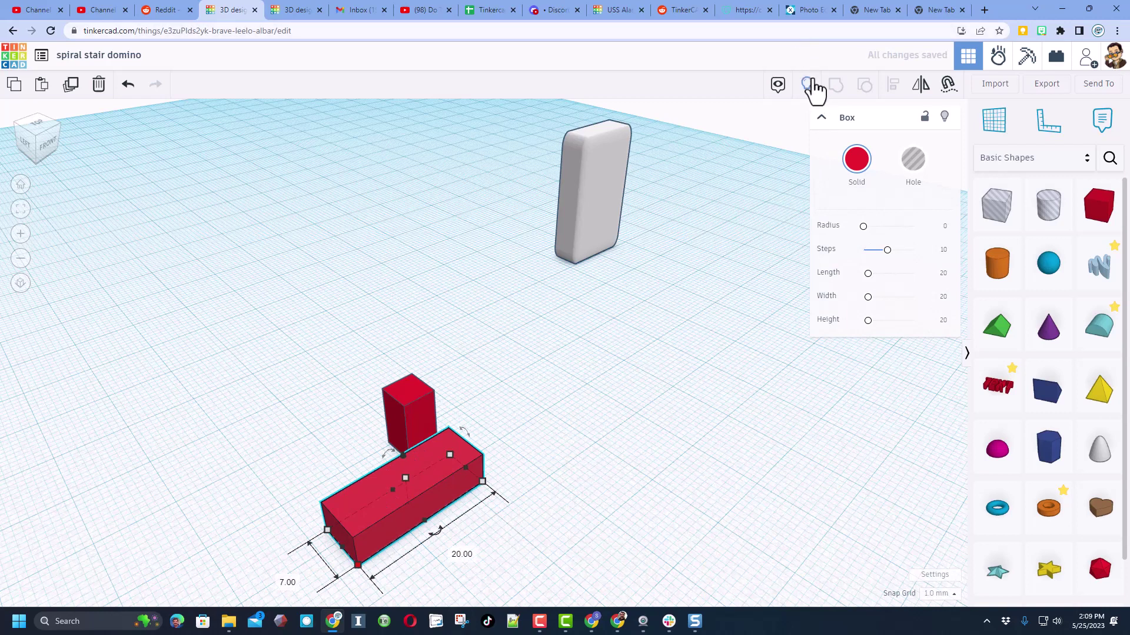
drag(405, 478, 467, 489)
text(1)
key(Return)
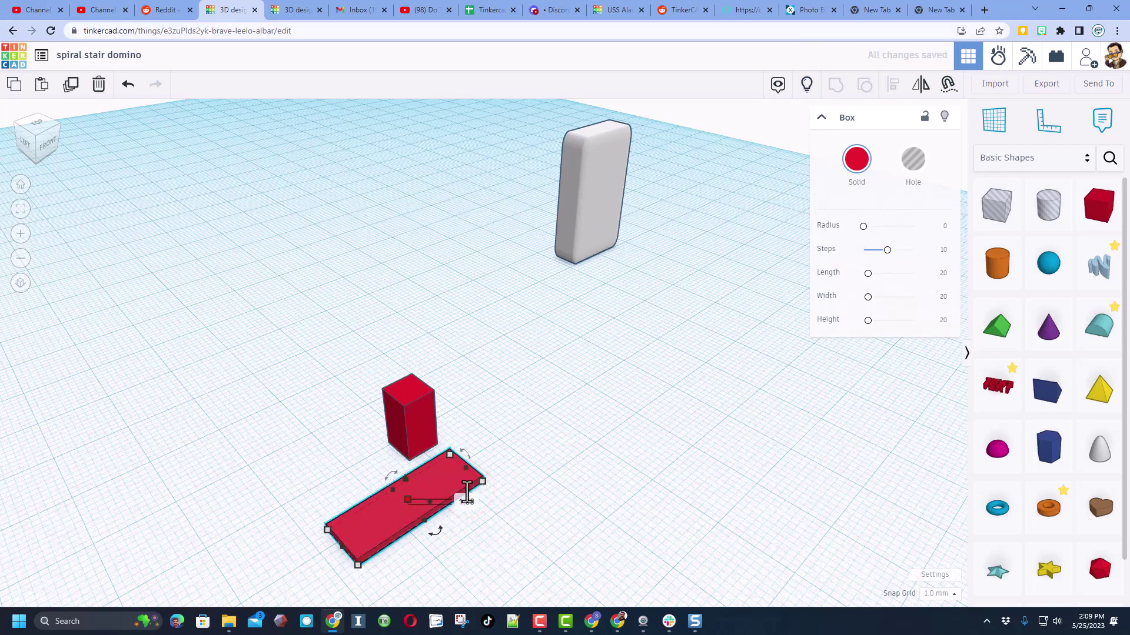
Show all shapes and align the slab and step pieces into a cross
click(804, 83)
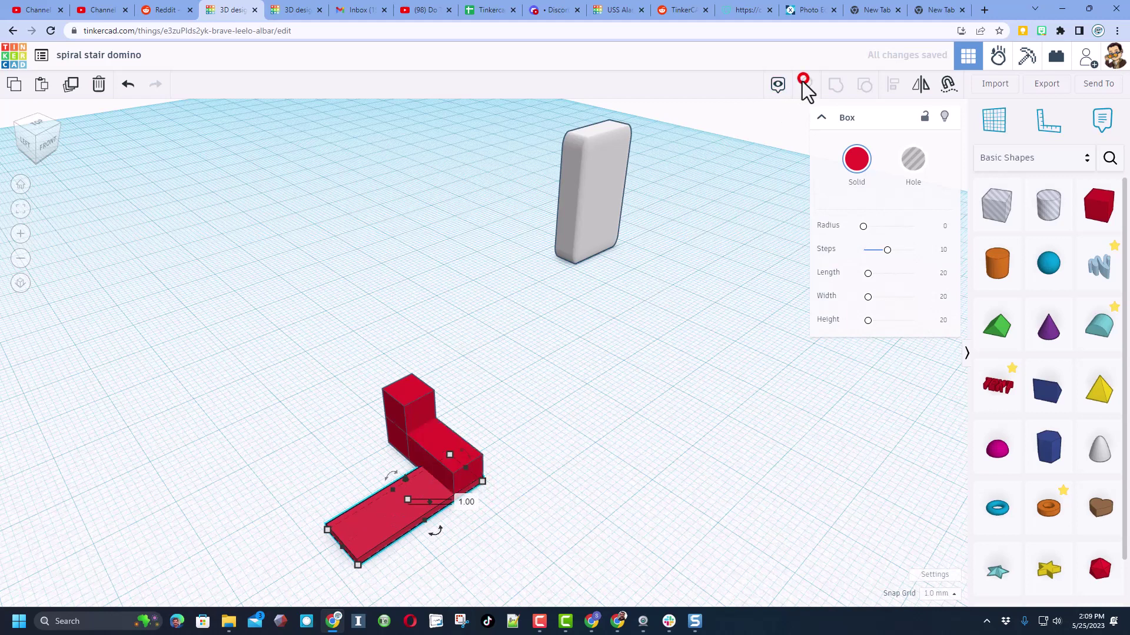
click(259, 398)
drag(287, 359, 534, 549)
key(l)
drag(542, 436, 443, 516)
key(l)
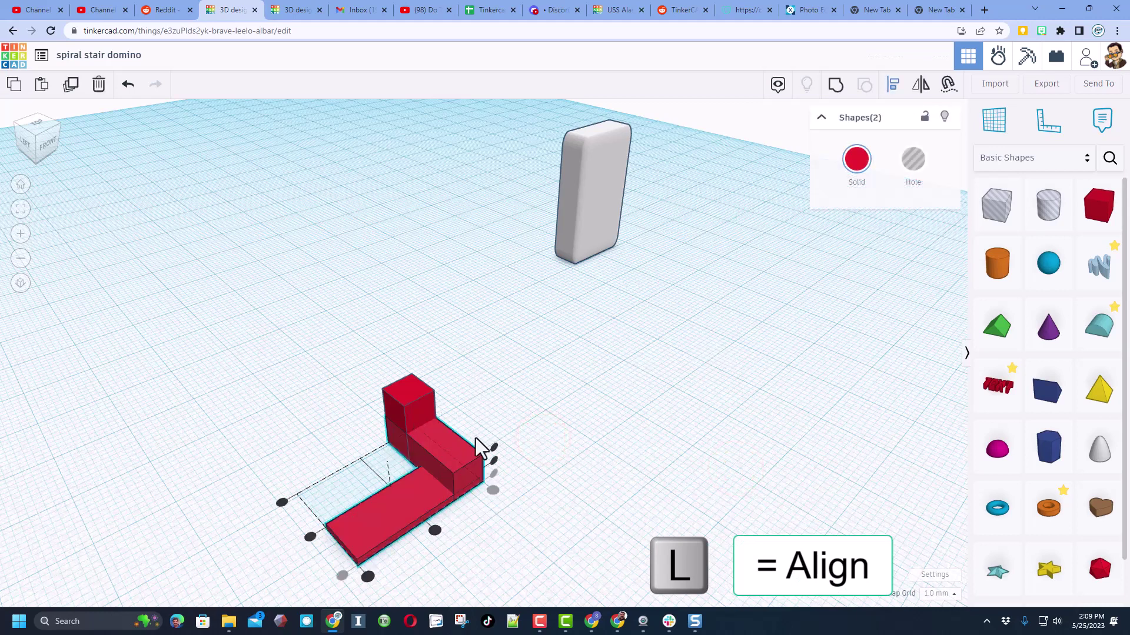
click(495, 450)
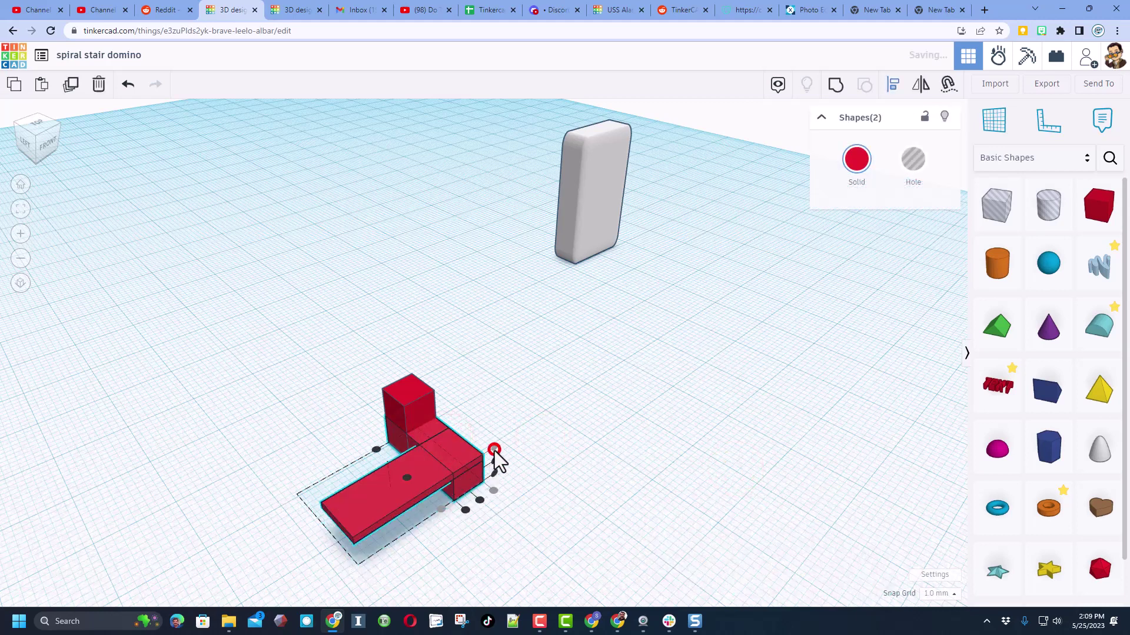
click(479, 498)
click(541, 432)
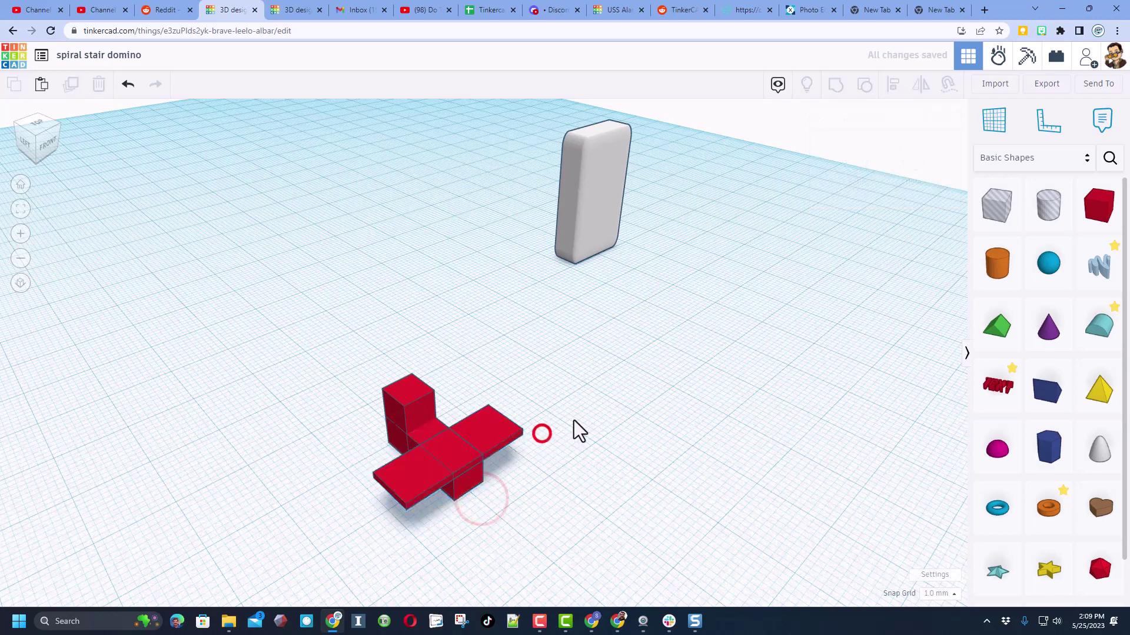
Group all three red pieces into one stand with Ctrl+G
right_drag(574, 419, 351, 361)
drag(432, 543, 500, 495)
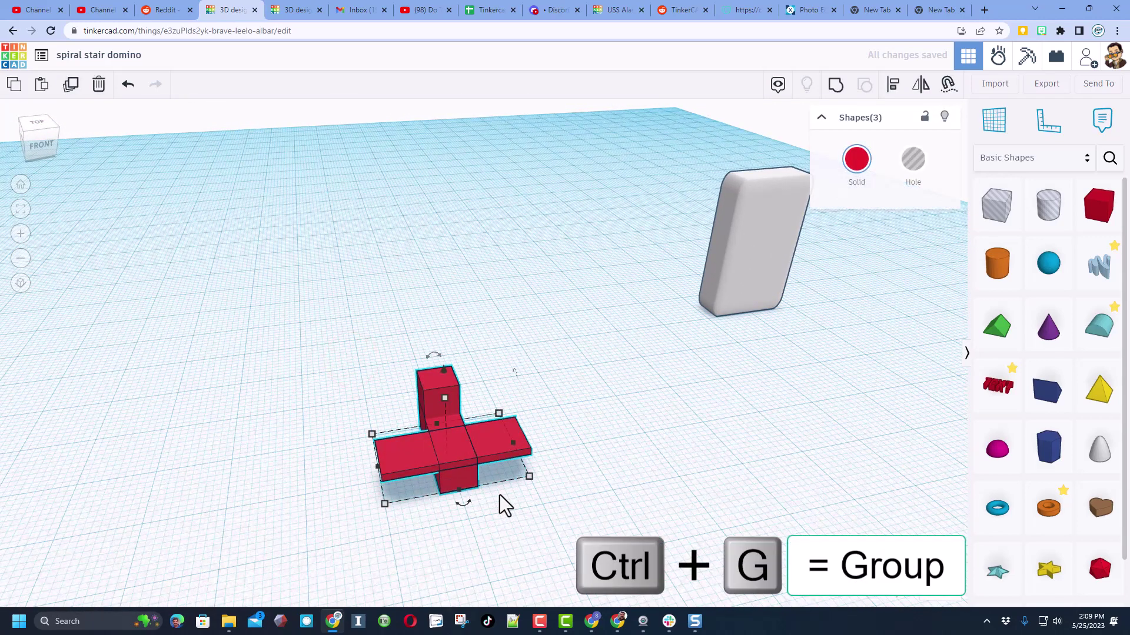
key(ctrl+g)
right_drag(472, 506, 803, 477)
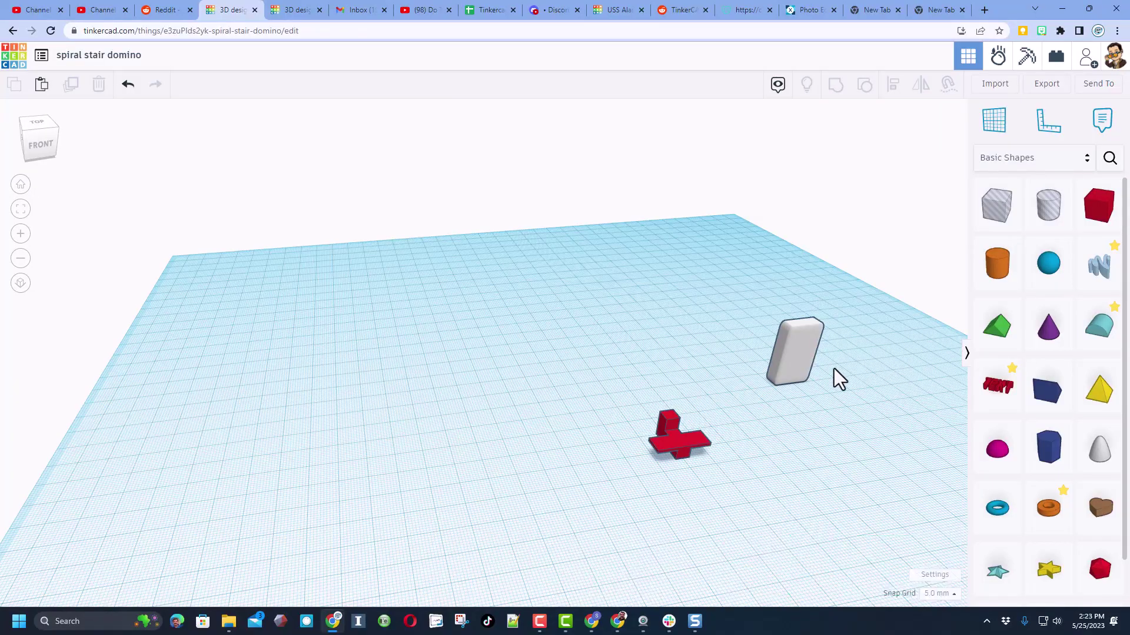
Cruise the white domino onto the red cross stand
click(796, 356)
key(c)
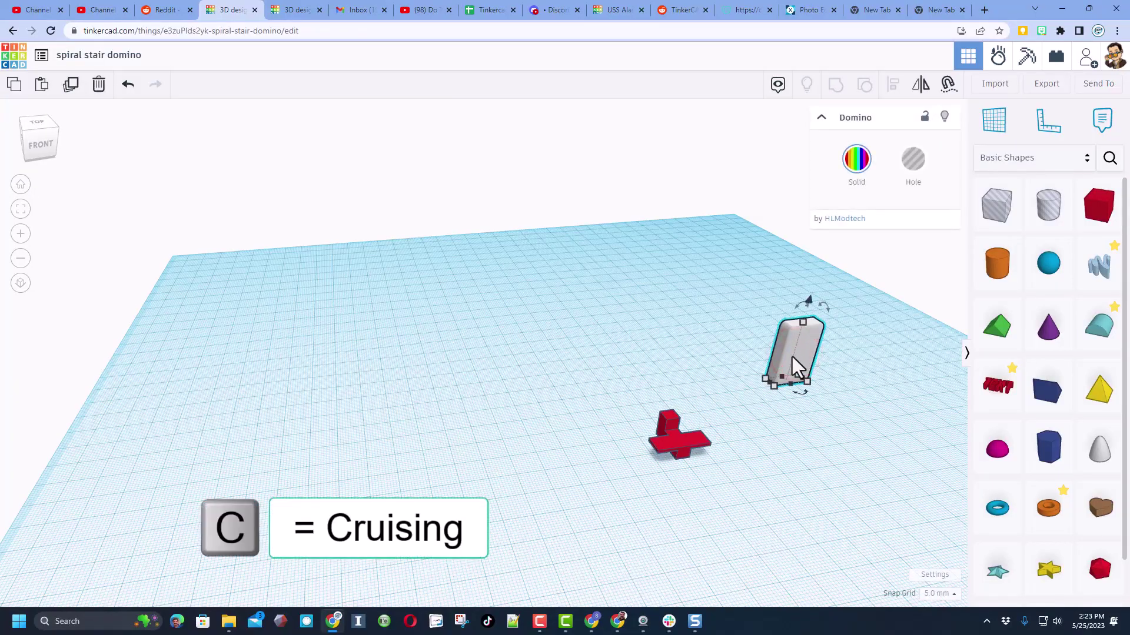
drag(787, 385, 680, 440)
key(w)
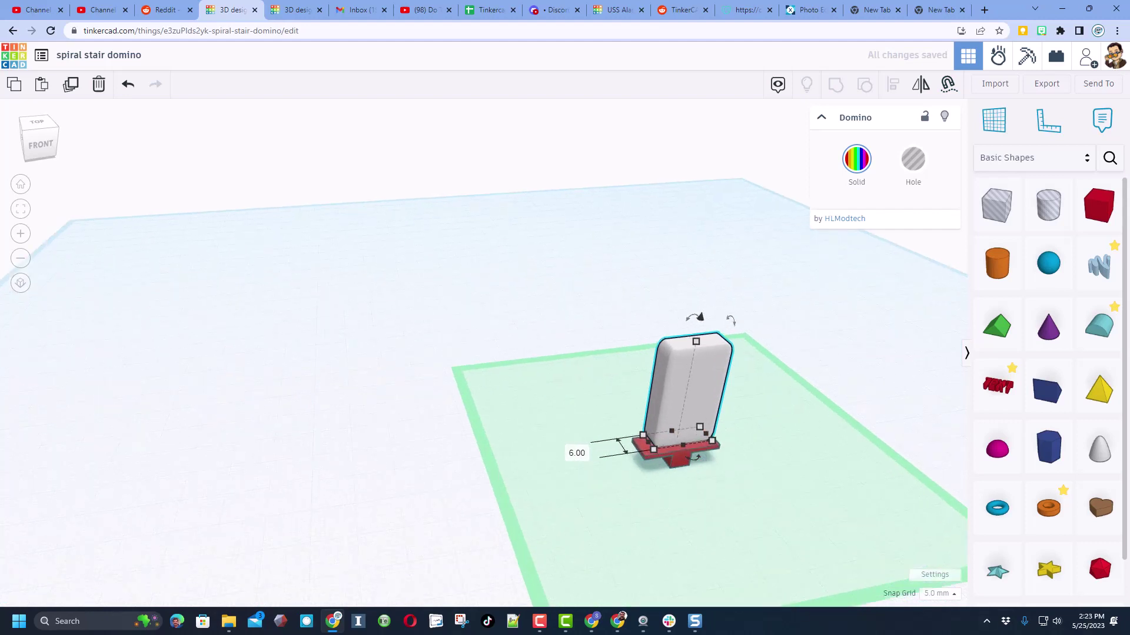
Set the snap grid to 1.0 mm, nudge the domino right, and select domino and stand together
click(941, 593)
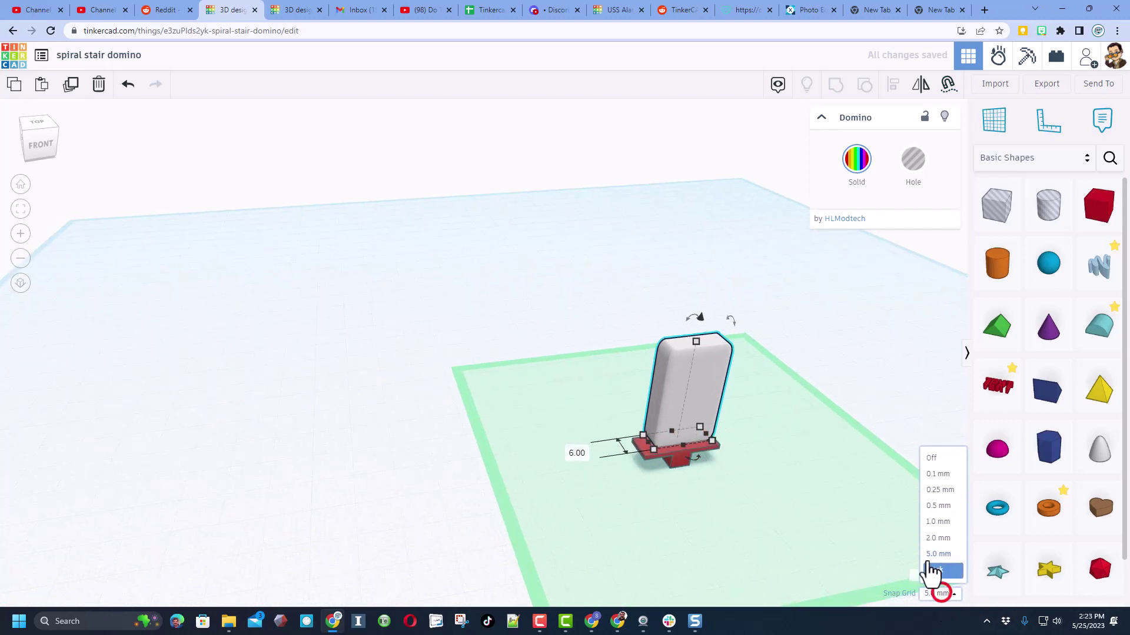
click(927, 524)
right_drag(459, 452, 651, 361)
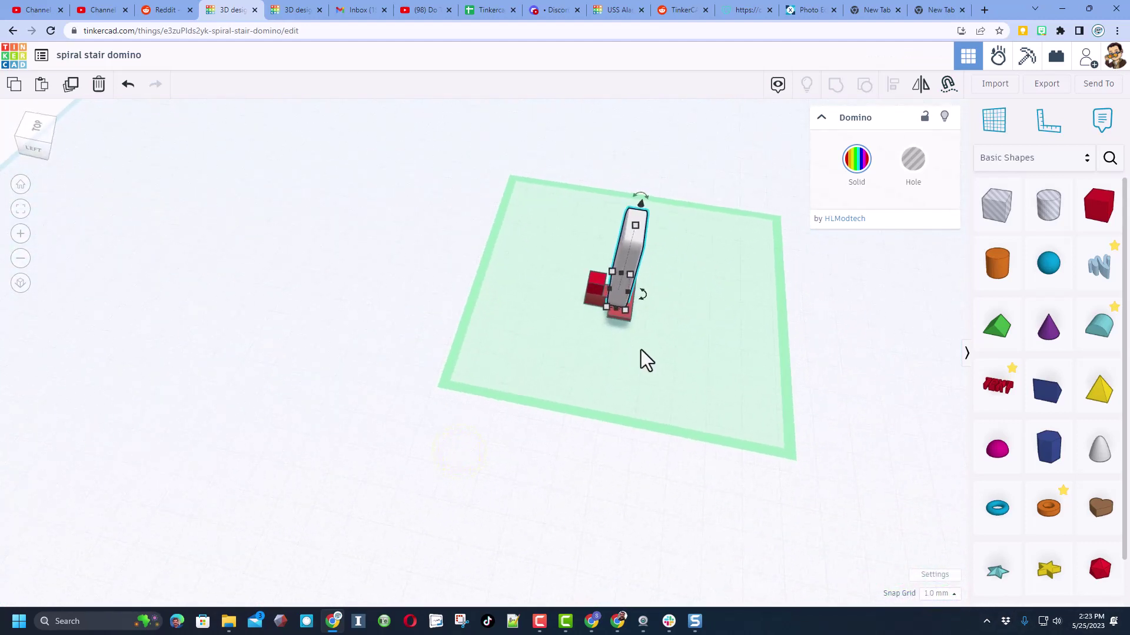
key(Right)
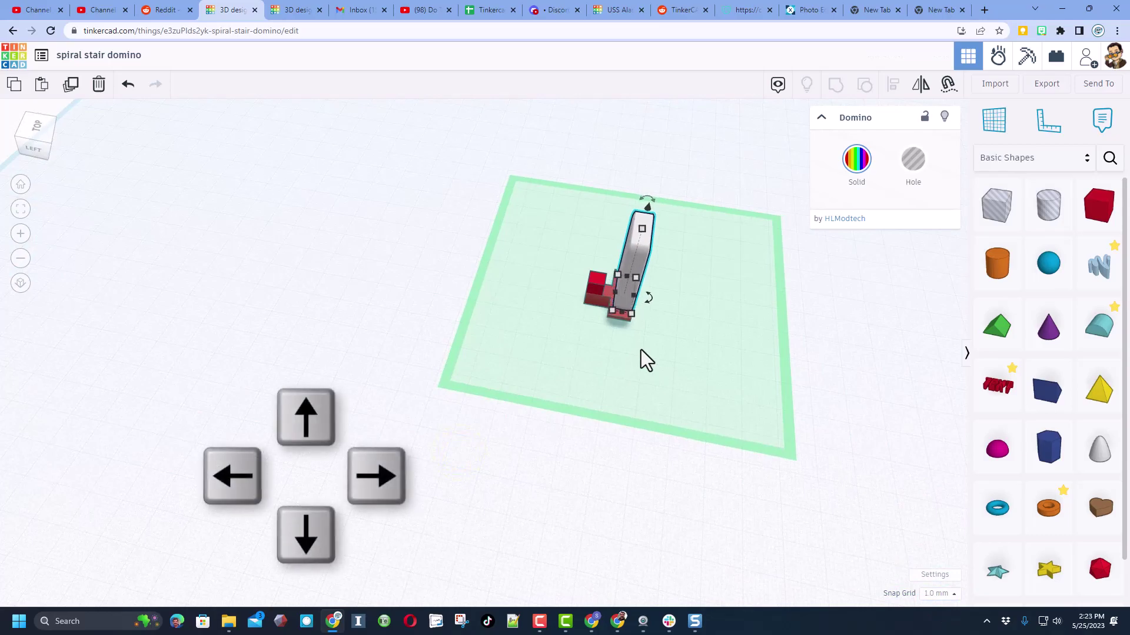
right_drag(566, 336, 369, 327)
drag(454, 346, 706, 550)
right_drag(706, 549, 814, 570)
At 5.0 mm snap, duplicate the domino stand, shift it one step, raise it, and rotate it
click(934, 595)
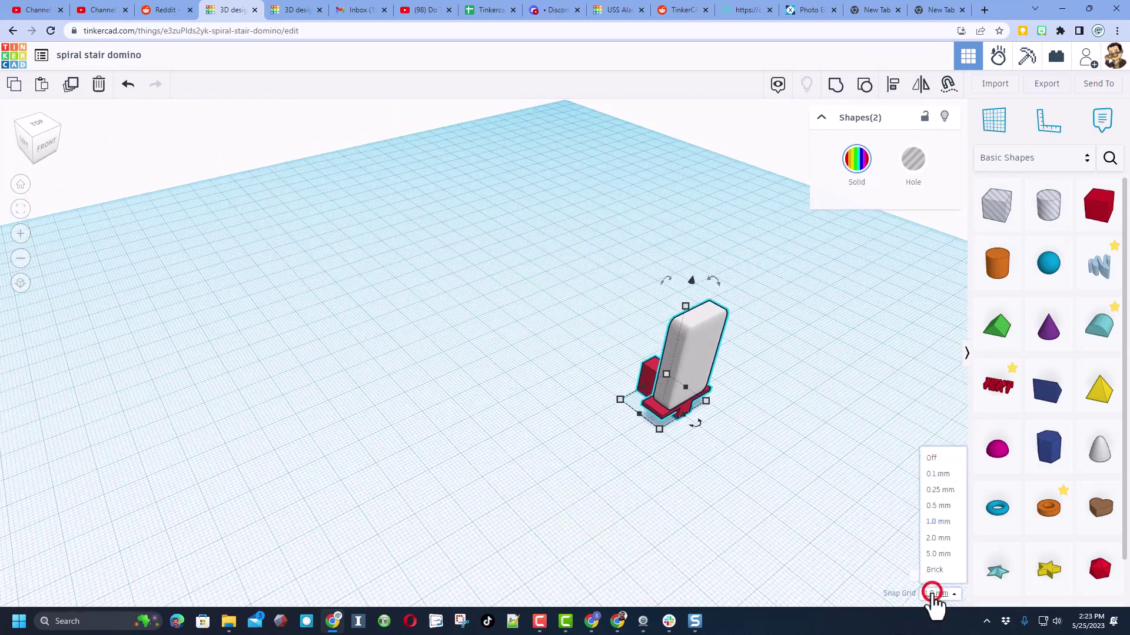
click(939, 556)
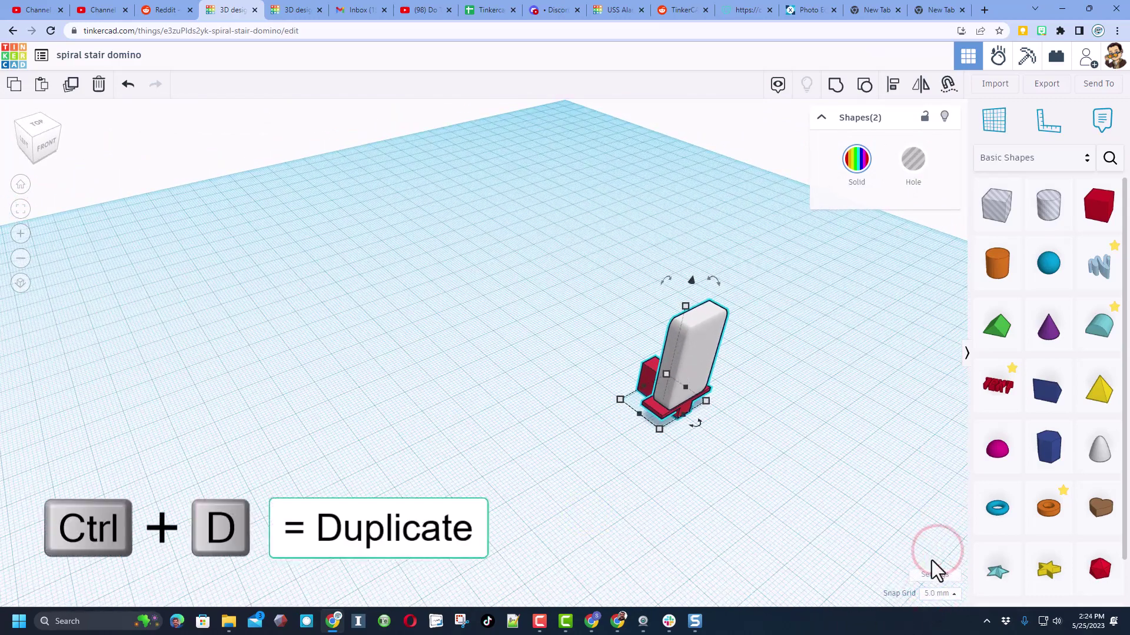
key(ctrl+d)
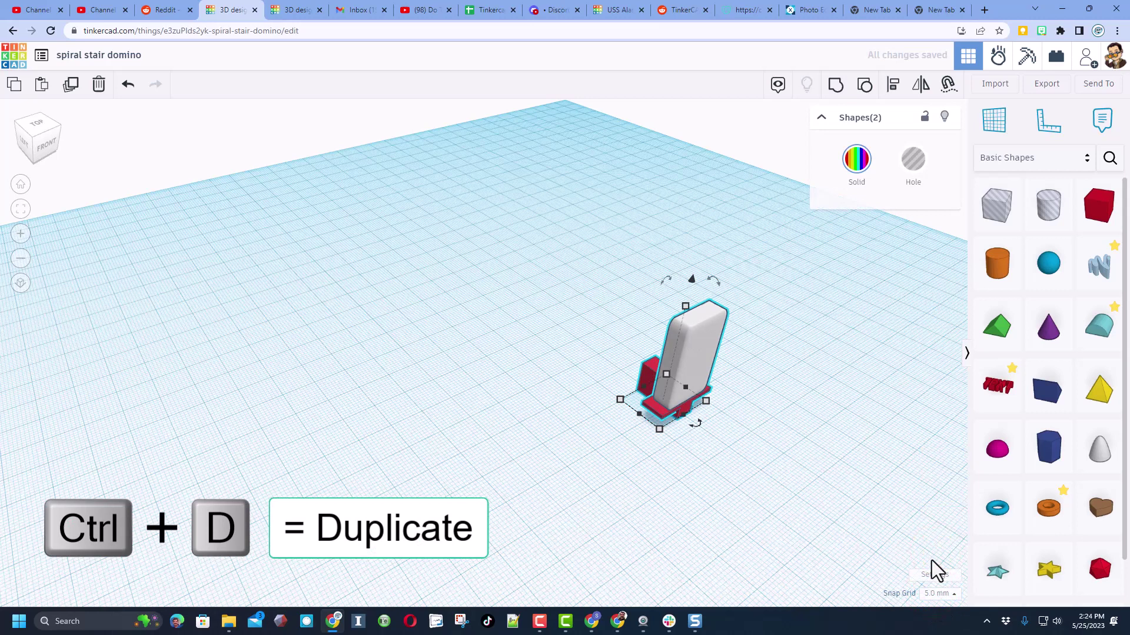
key(Up)
key(Up)
key(Up)
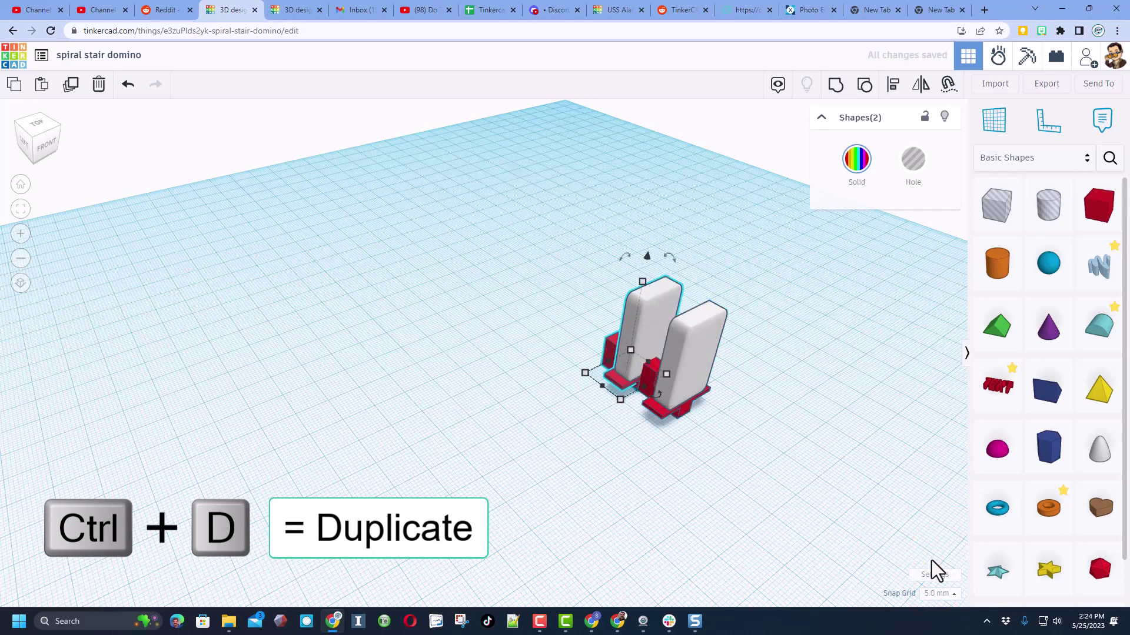
key(ctrl+Up)
drag(659, 393, 782, 429)
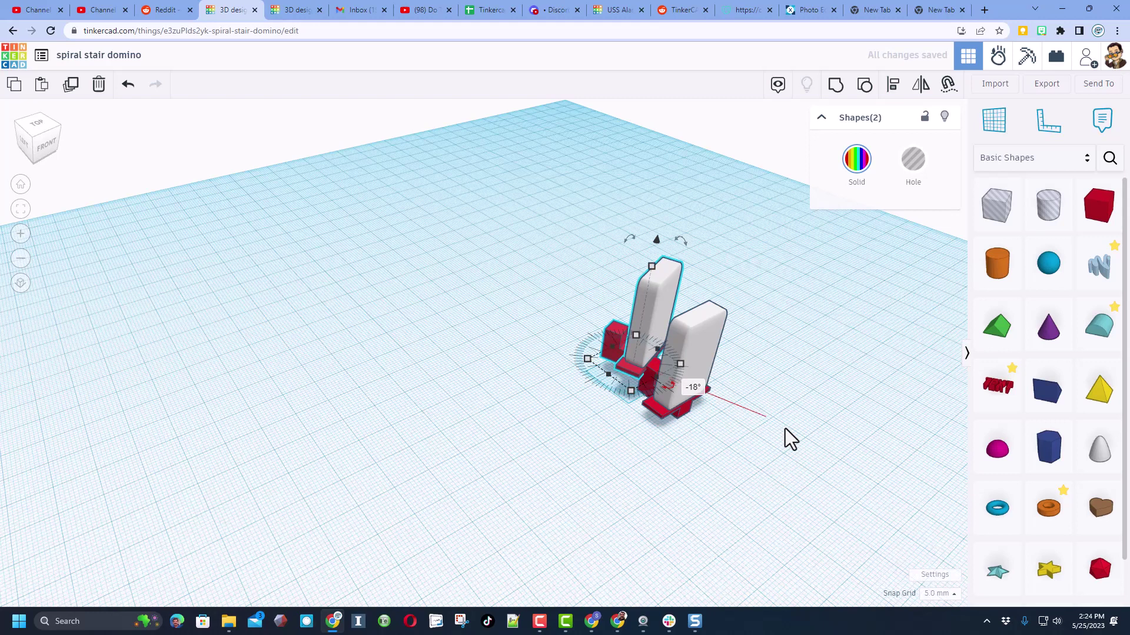
Repeat Ctrl+D to add more rotated, raised copies continuing the spiral
key(ctrl+d)
key(ctrl+d)
key(ctrl+d)
key(ctrl+d)
key(ctrl+d)
key(ctrl+d)
key(ctrl+d)
key(ctrl+d)
key(ctrl+d)
key(ctrl+d)
key(ctrl+d)
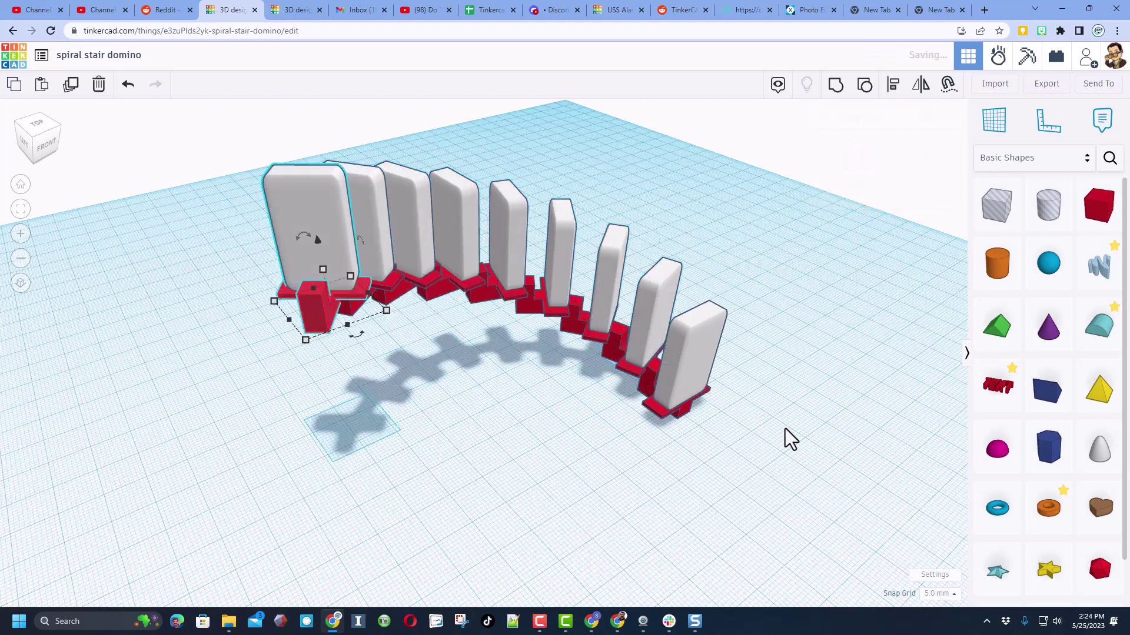
key(ctrl+d)
key(ctrl+d)
key(ctrl+d)
key(ctrl+d)
key(ctrl+d)
key(ctrl+d)
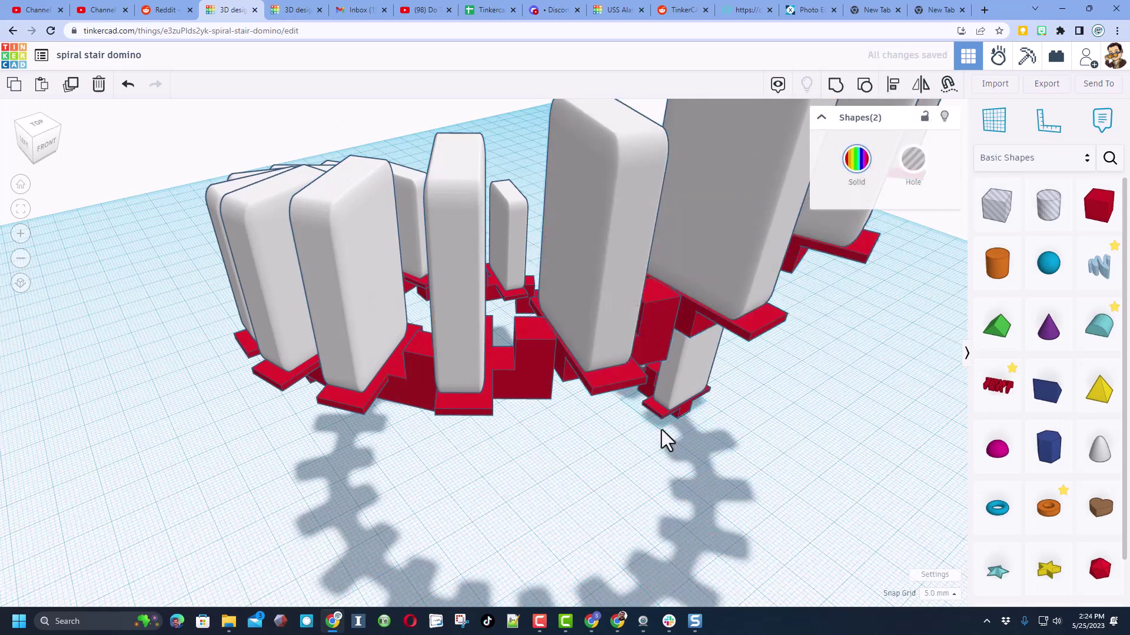
scroll(616, 442, down, 5)
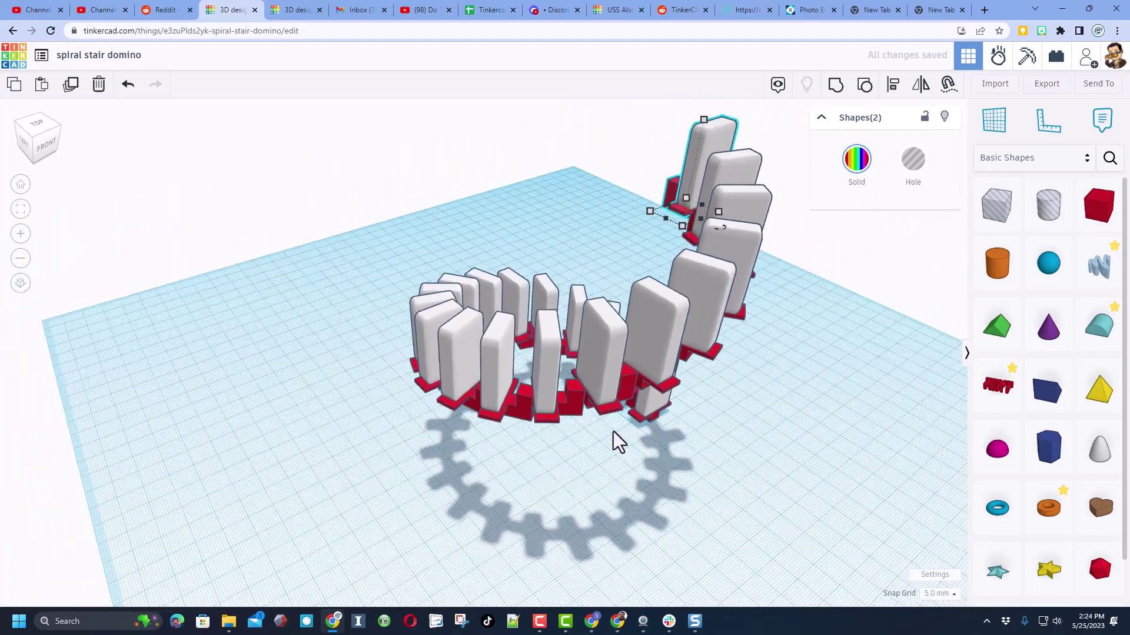
right_drag(701, 465, 781, 325)
click(782, 322)
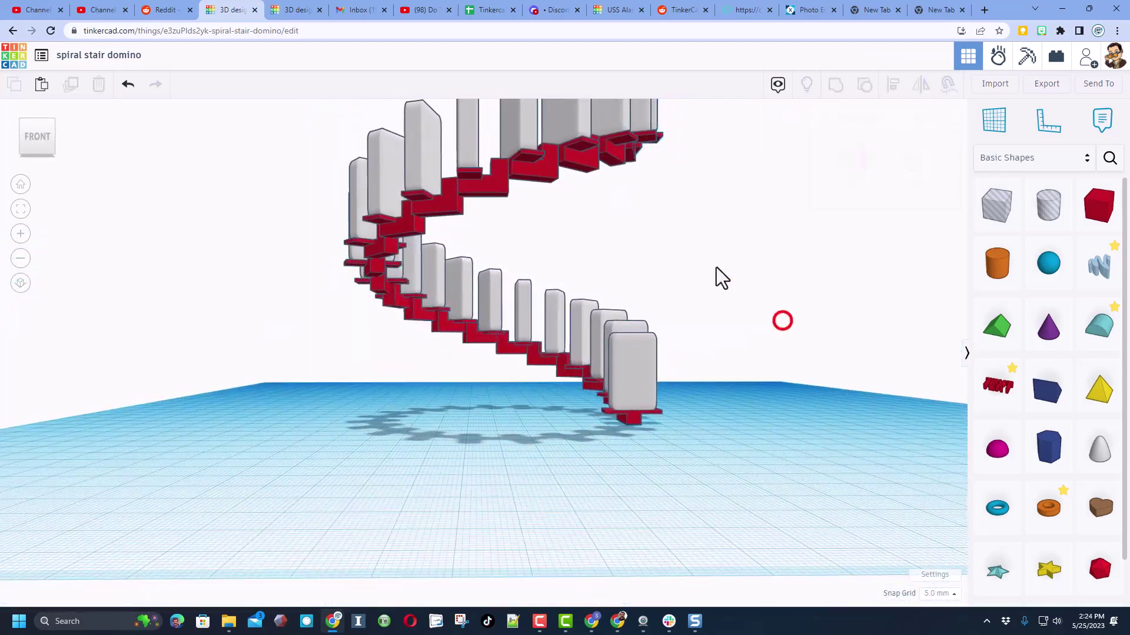
drag(721, 254, 492, 308)
click(944, 118)
drag(791, 254, 579, 344)
click(945, 117)
right_drag(688, 216, 468, 214)
drag(542, 217, 345, 256)
click(944, 116)
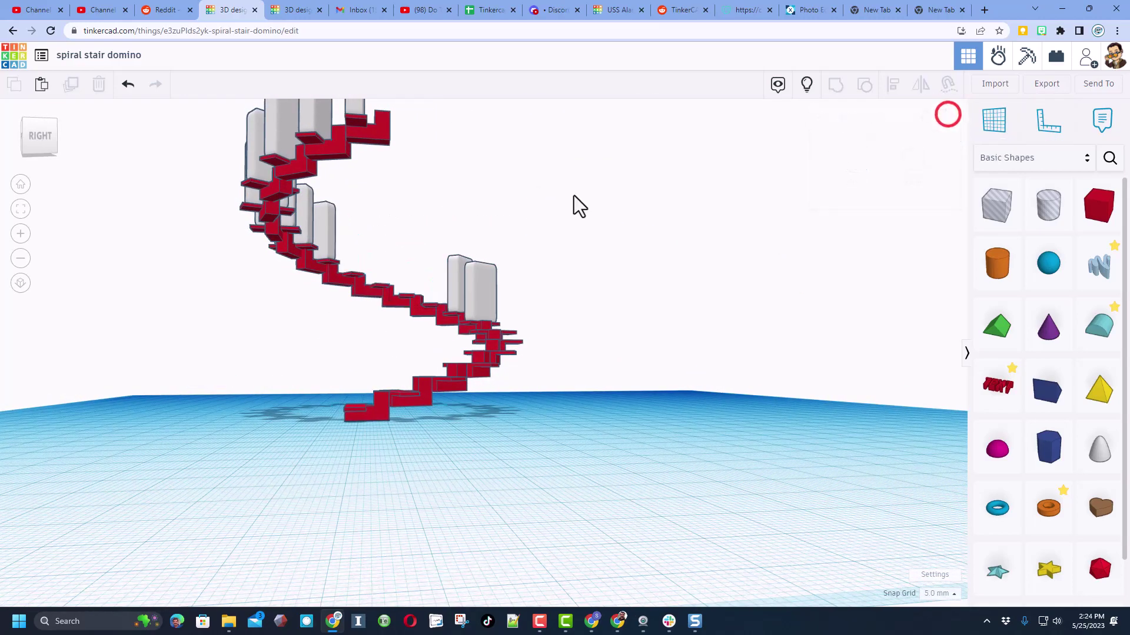
drag(570, 196, 436, 276)
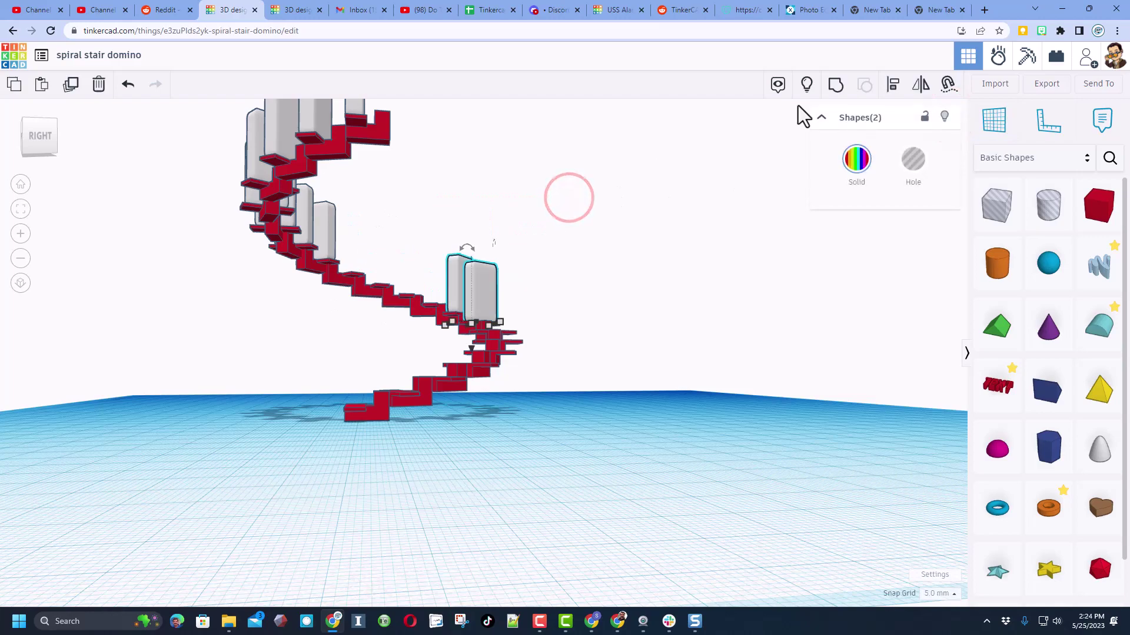
click(945, 117)
right_drag(559, 235, 683, 124)
drag(472, 160, 372, 186)
click(744, 255)
drag(706, 136, 325, 223)
click(943, 116)
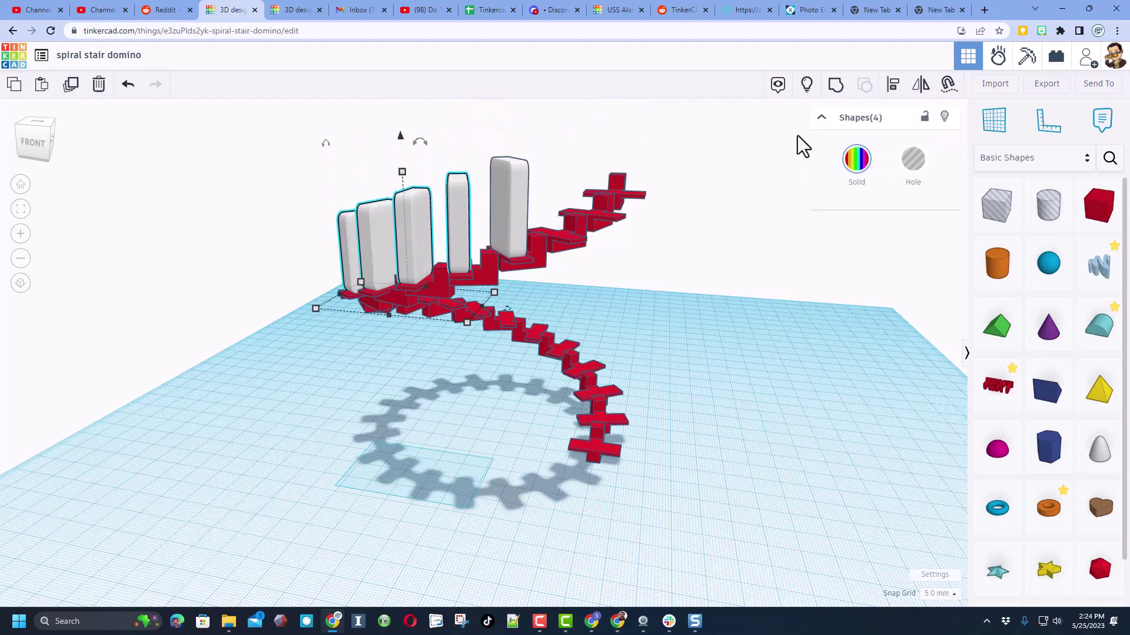
click(944, 112)
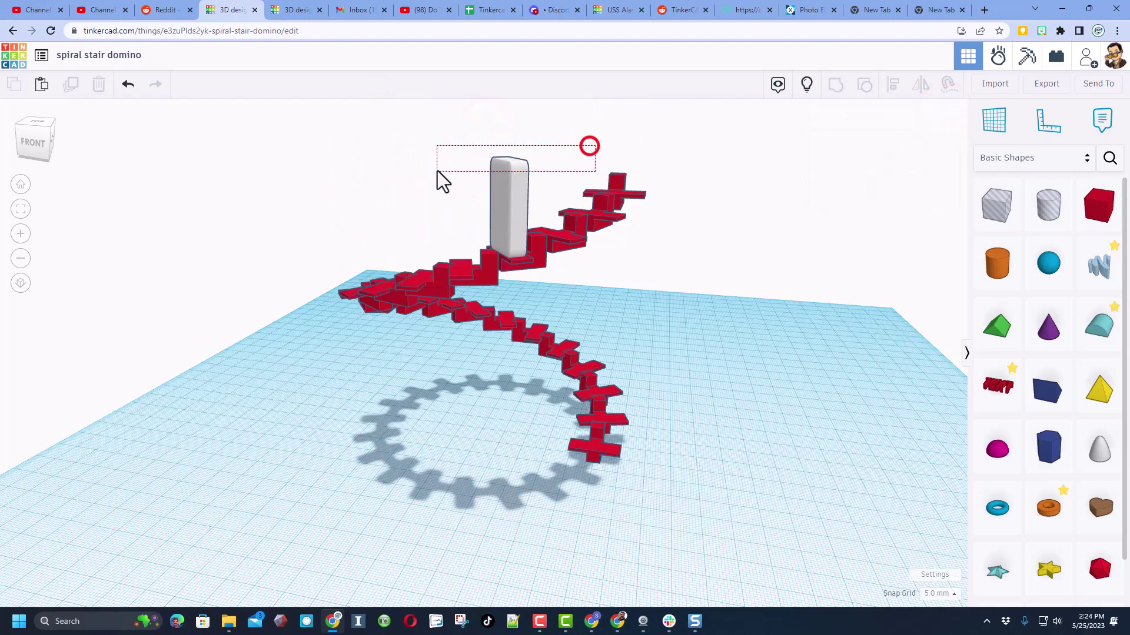
drag(438, 171, 438, 170)
click(937, 117)
mouse_move(595, 234)
right_down()
mouse_move(792, 288)
mouse_move(210, 207)
mouse_move(253, 206)
right_up()
mouse_move(307, 144)
mouse_down()
mouse_move(356, 203)
mouse_move(631, 438)
mouse_move(689, 466)
mouse_up()
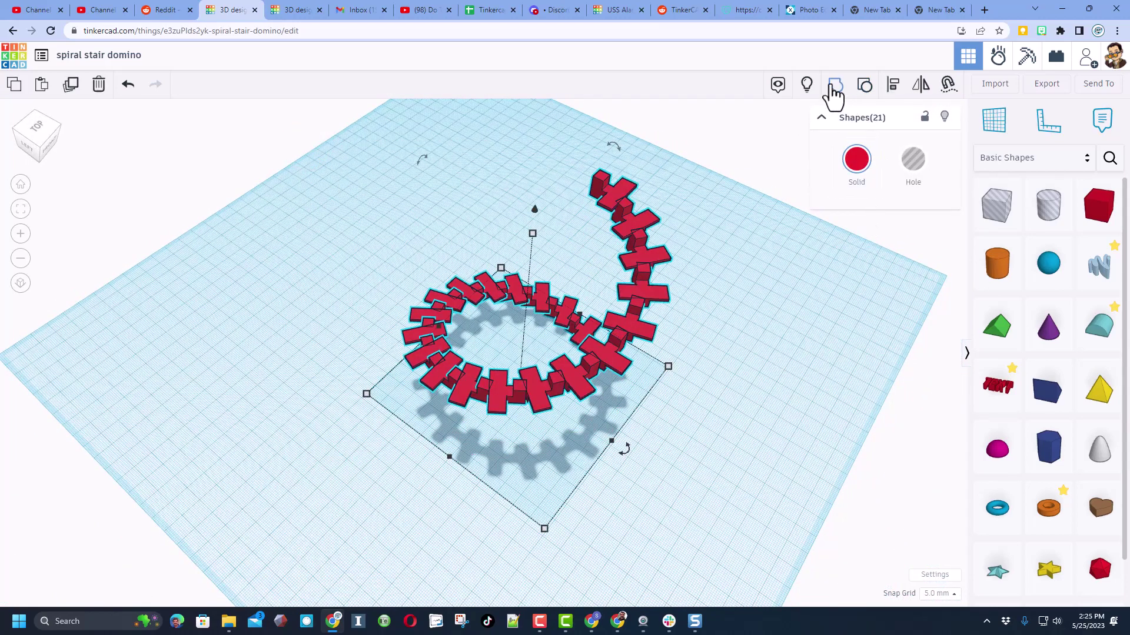
click(833, 89)
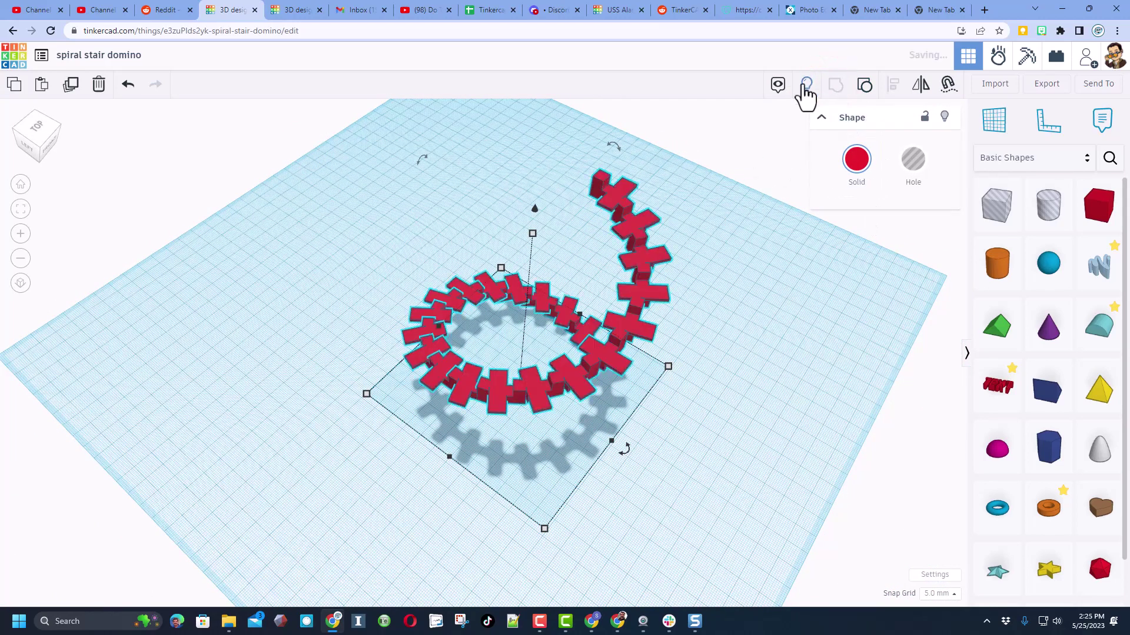
click(807, 87)
right_drag(392, 283, 469, 568)
click(756, 234)
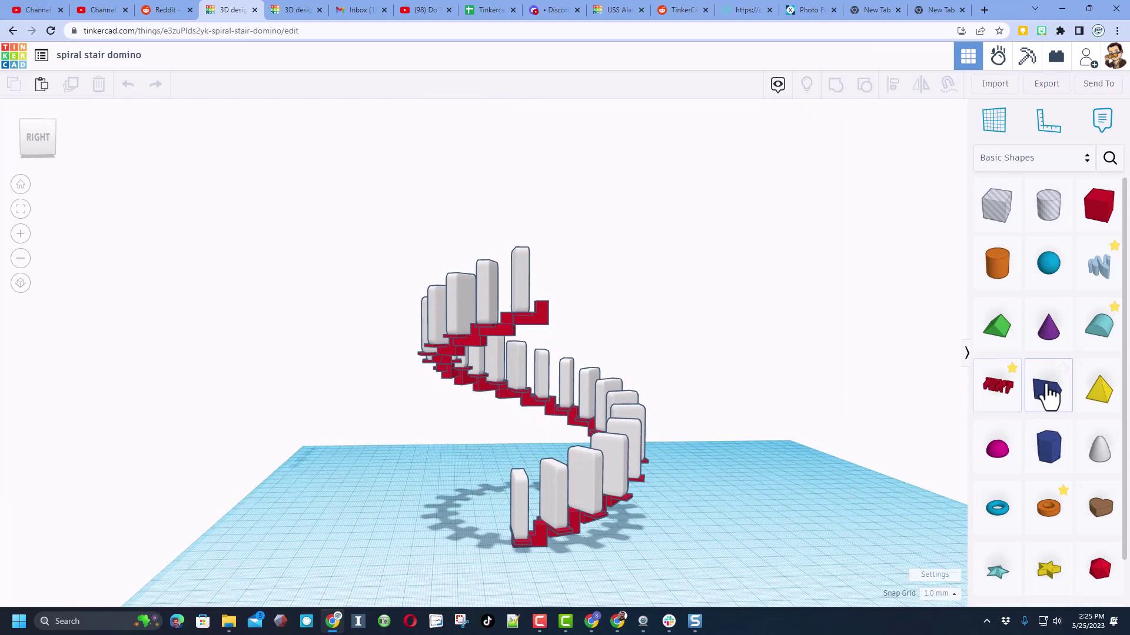
Add a wedge and raise it 20 mm off the workplane
drag(1047, 391, 350, 534)
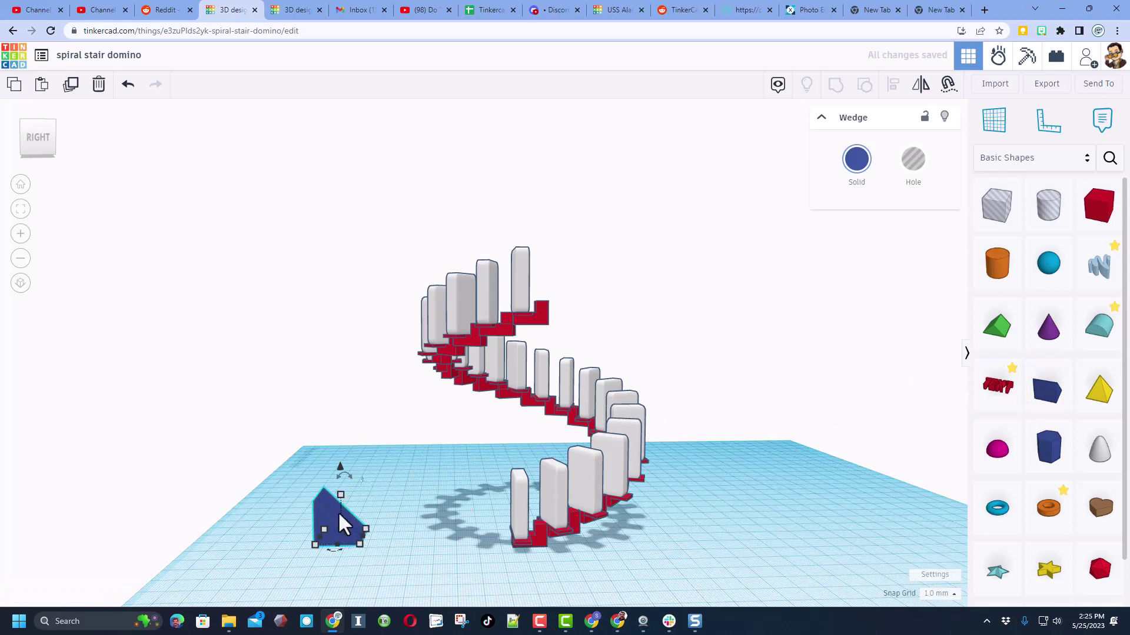
click(337, 451)
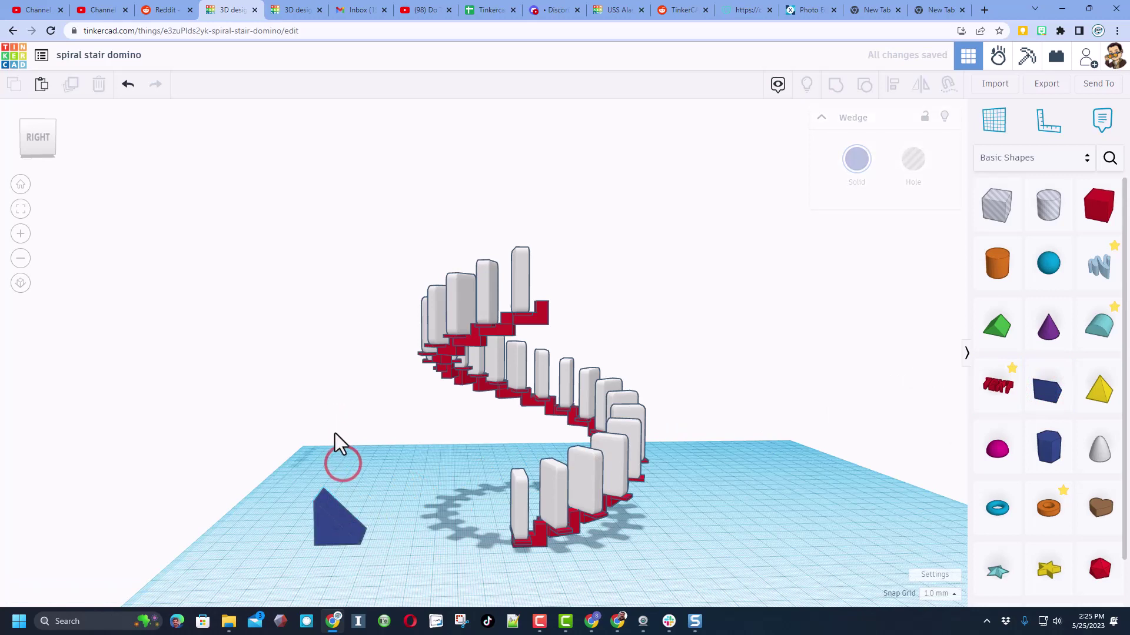
click(328, 522)
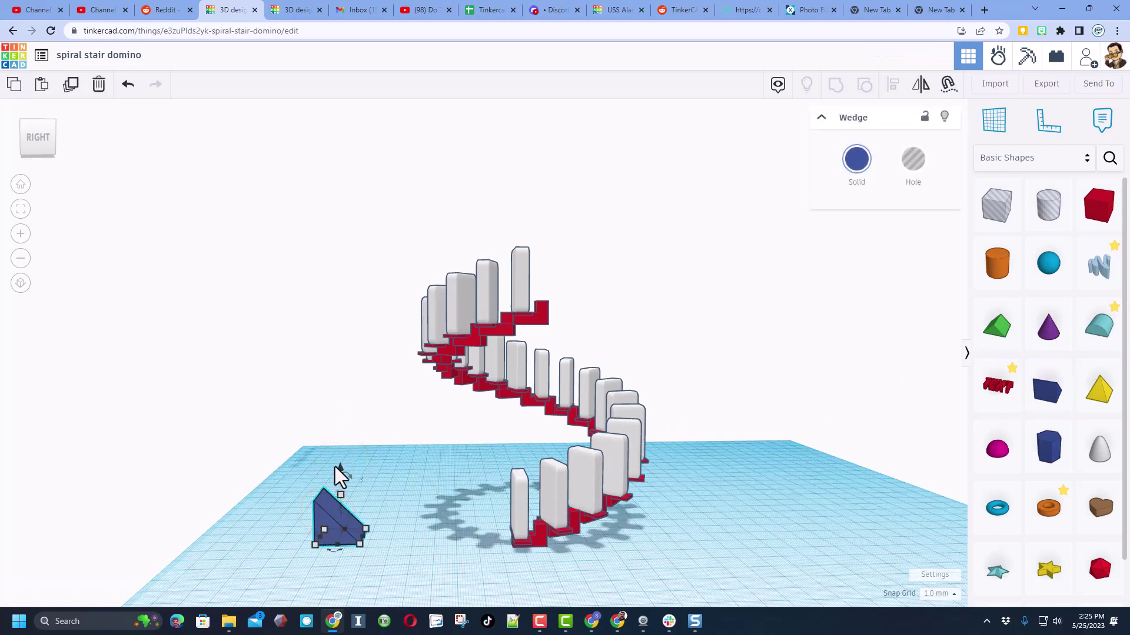
drag(340, 470, 340, 450)
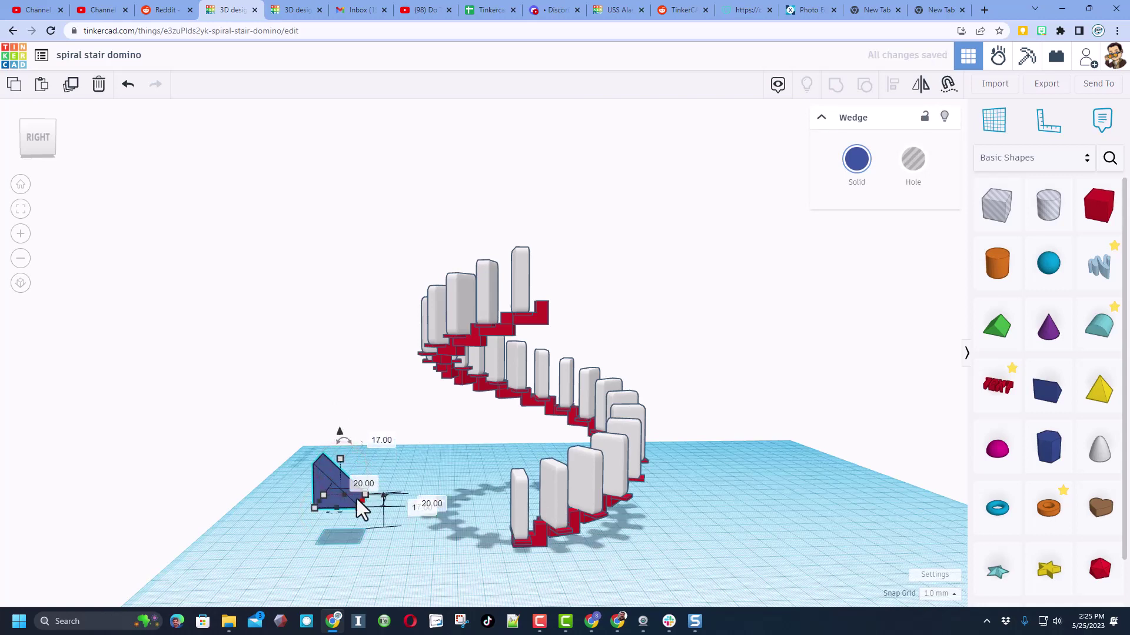
Stretch the wedge into a long ramp reaching the first domino and set a sphere on top
drag(360, 503, 476, 535)
right_drag(477, 535, 683, 583)
key(Right)
key(Right)
key(Right)
key(Right)
key(Right)
key(Right)
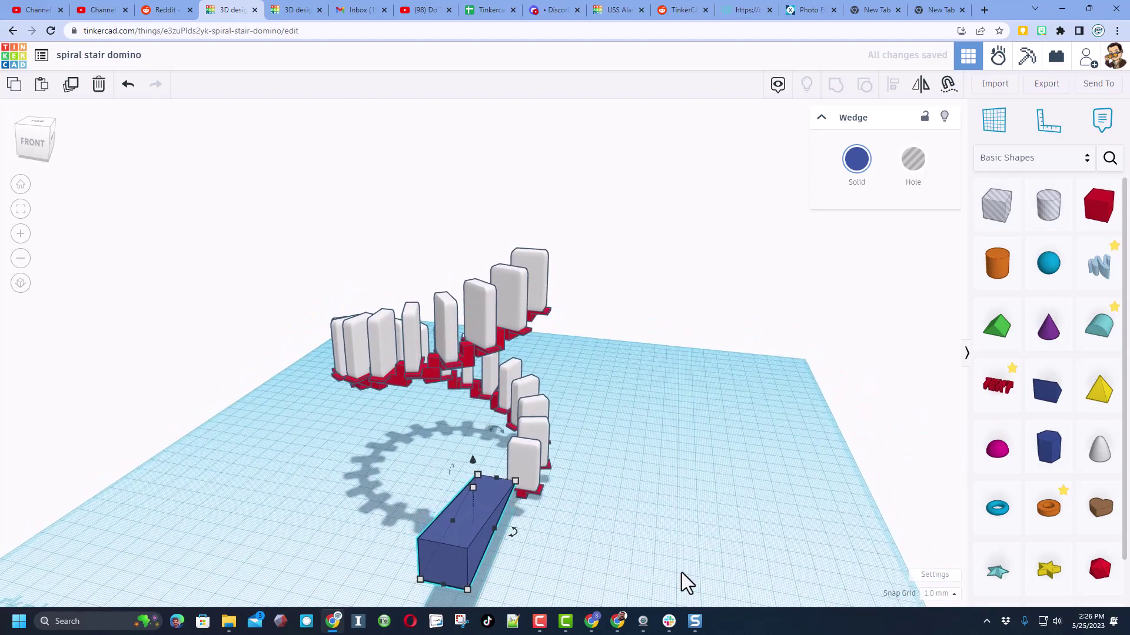
key(Right)
key(Right)
key(Right)
key(Right)
key(Right)
key(Right)
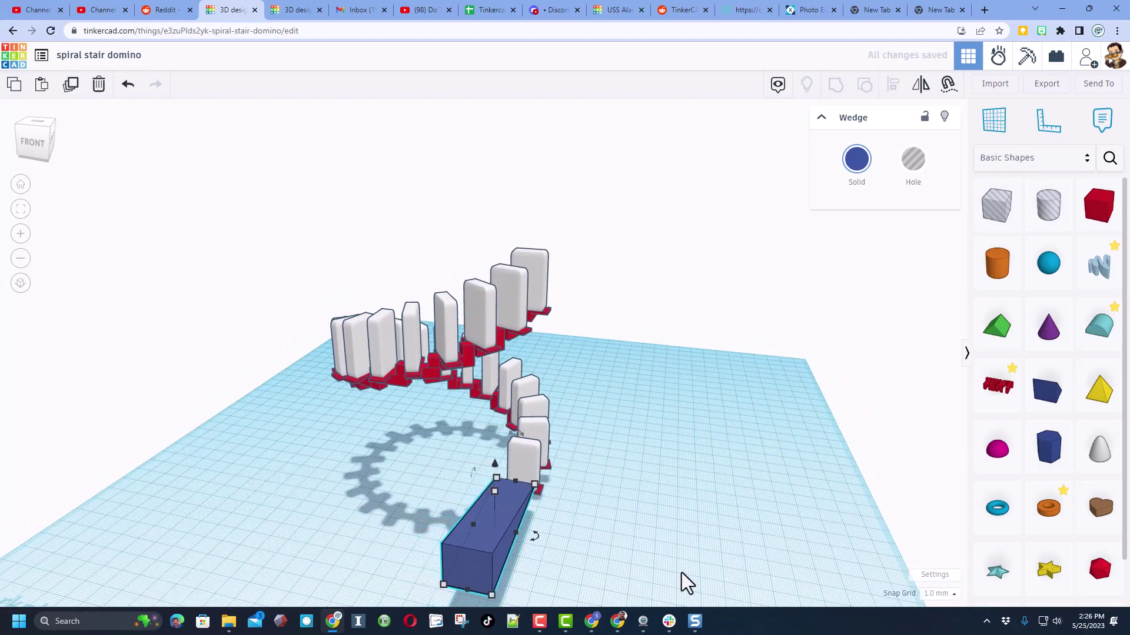
right_drag(688, 546, 776, 492)
drag(1047, 267, 345, 459)
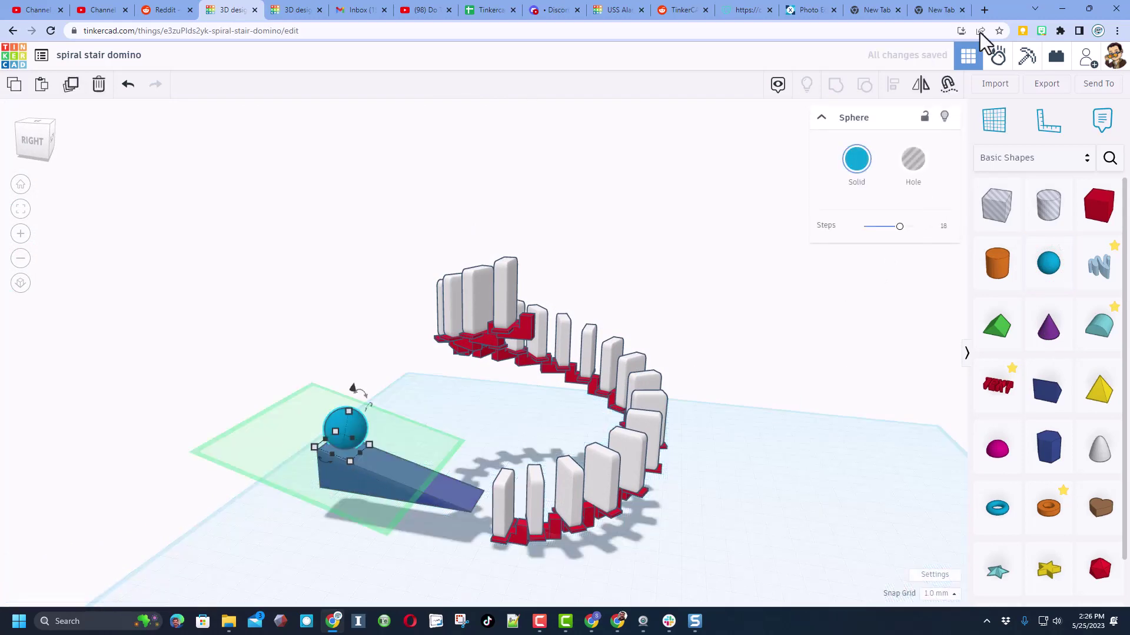
In Sim Lab, make the red stair stands and the wedge ramp static
click(996, 61)
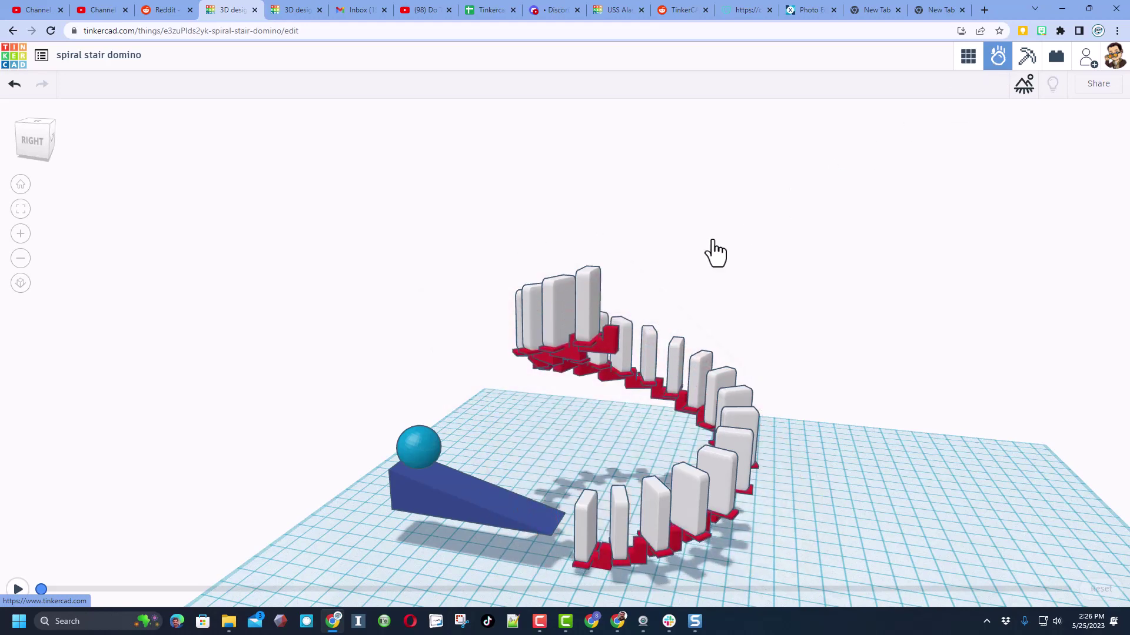
click(545, 356)
key(ctrl+m)
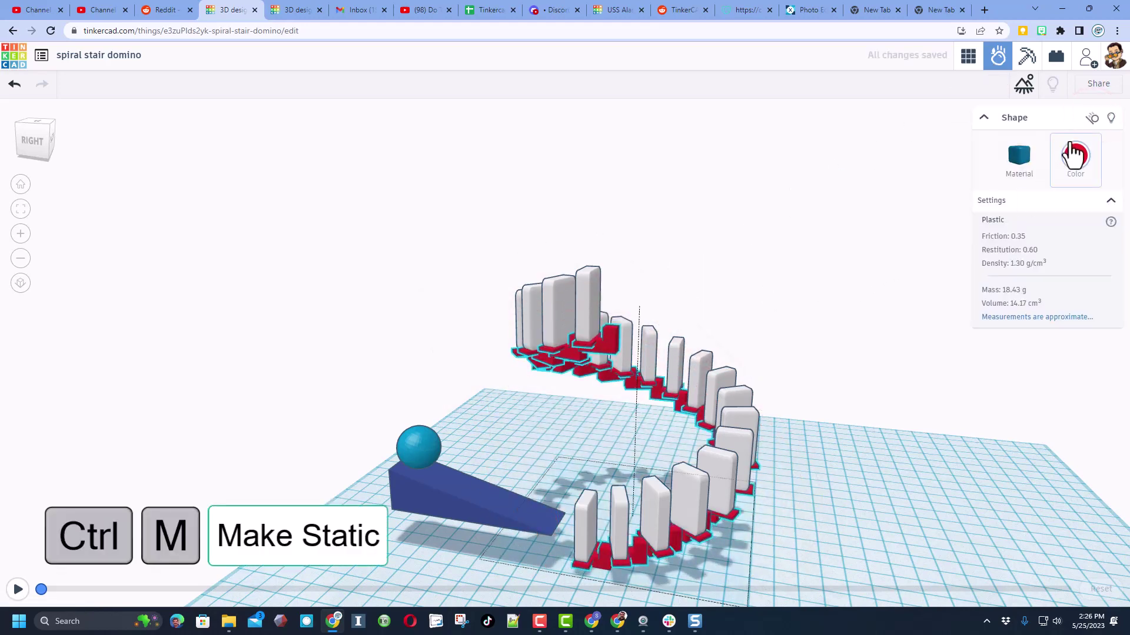
click(1092, 119)
click(440, 500)
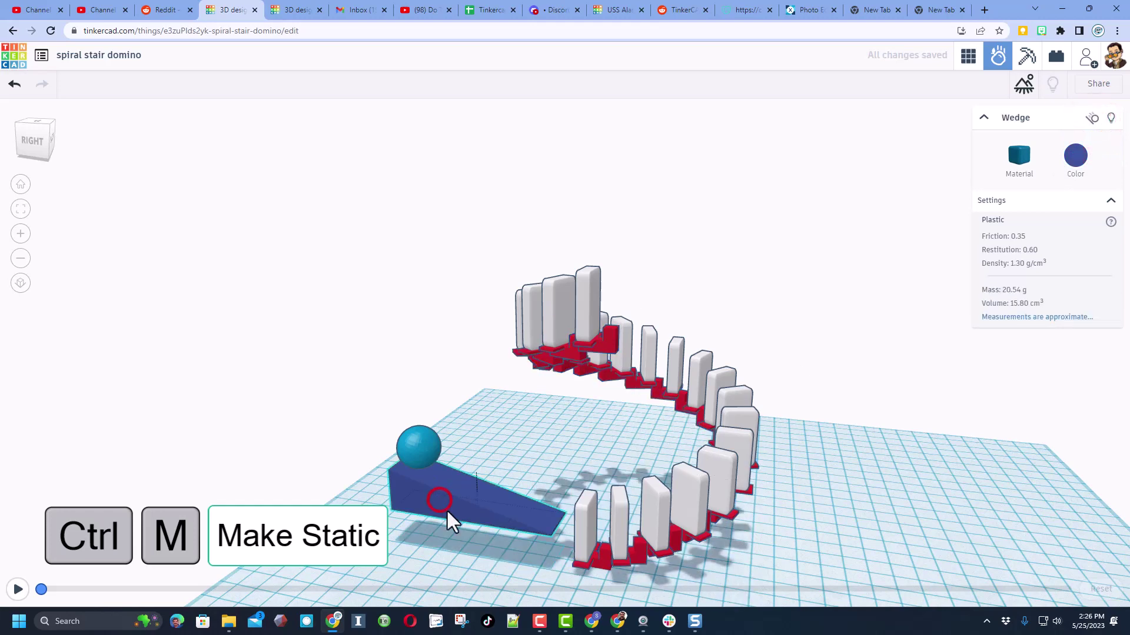
click(1093, 119)
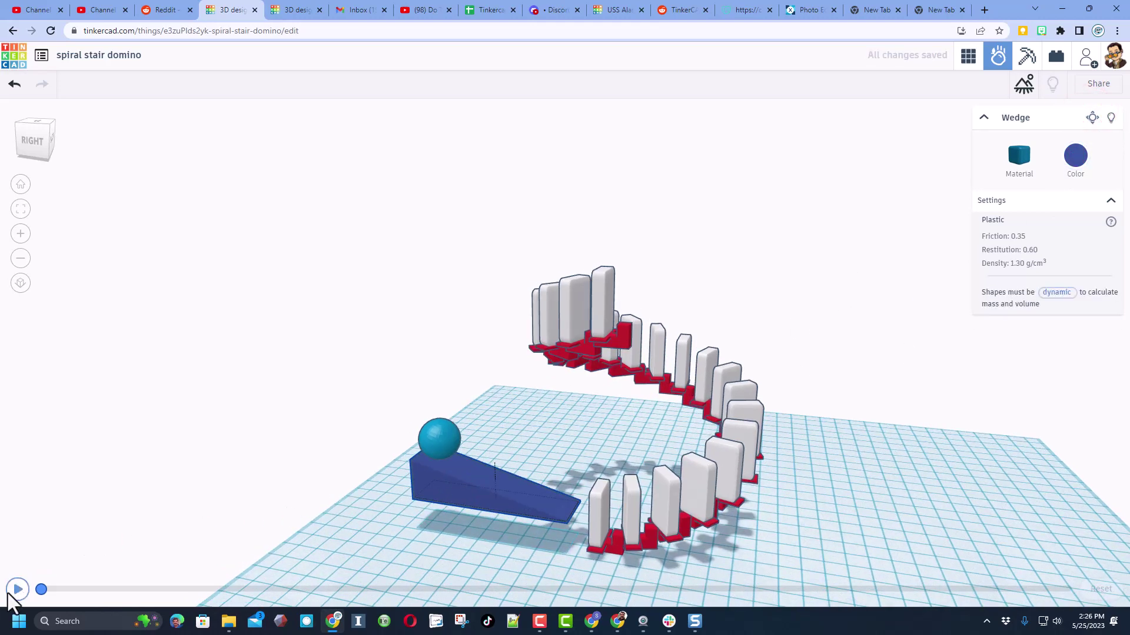
Run the simulation, pause it, and rewind the timeline to the start
click(12, 593)
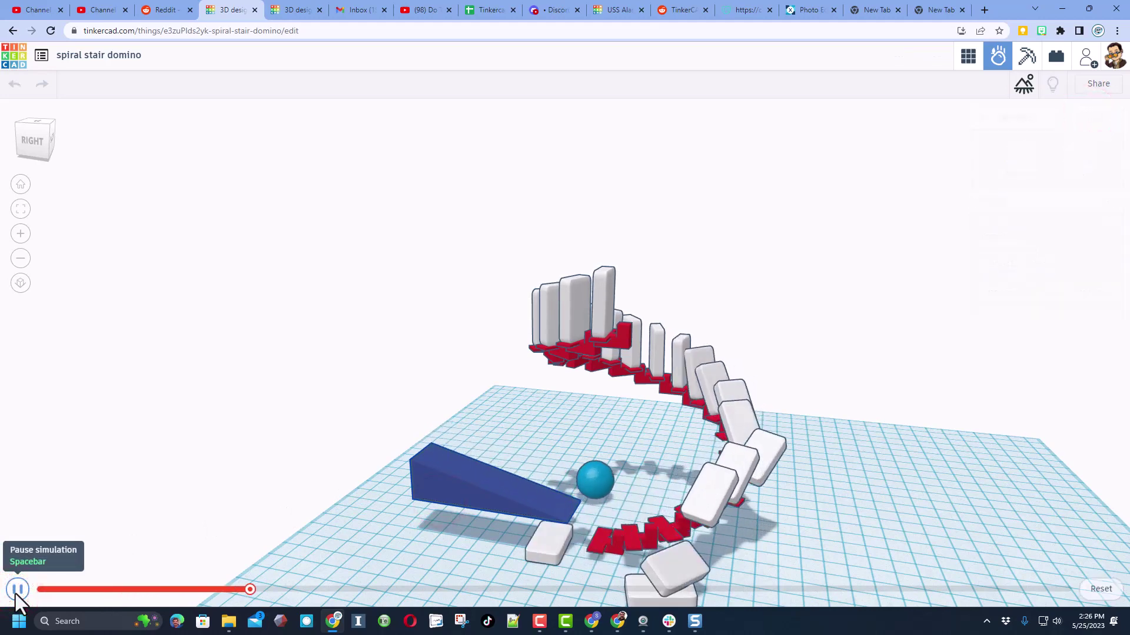
key(space)
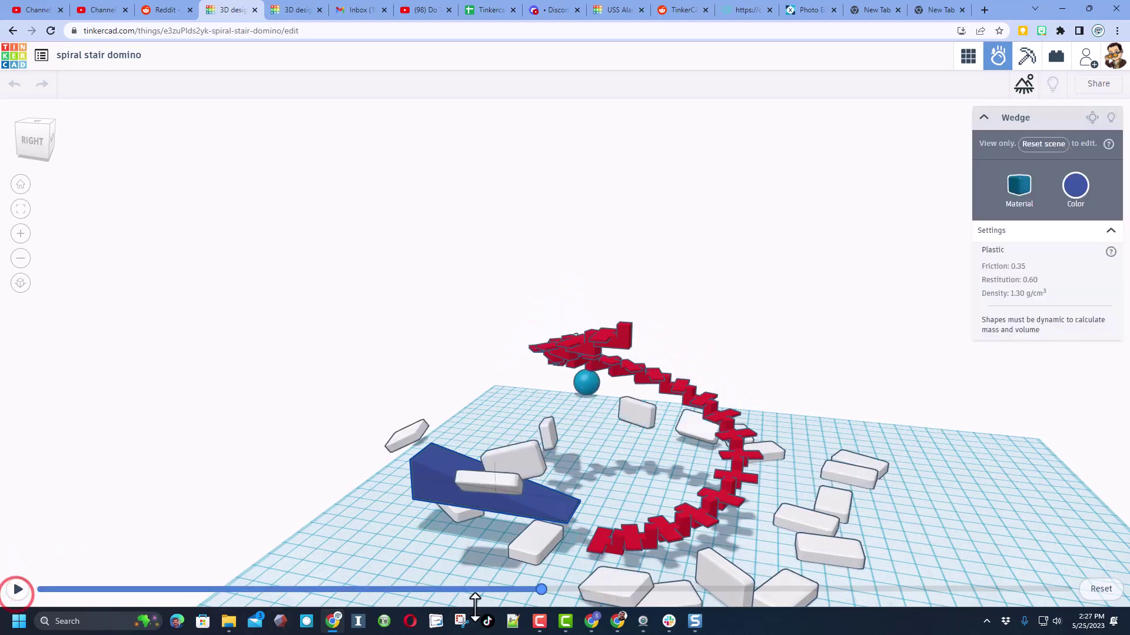
drag(545, 592, 41, 588)
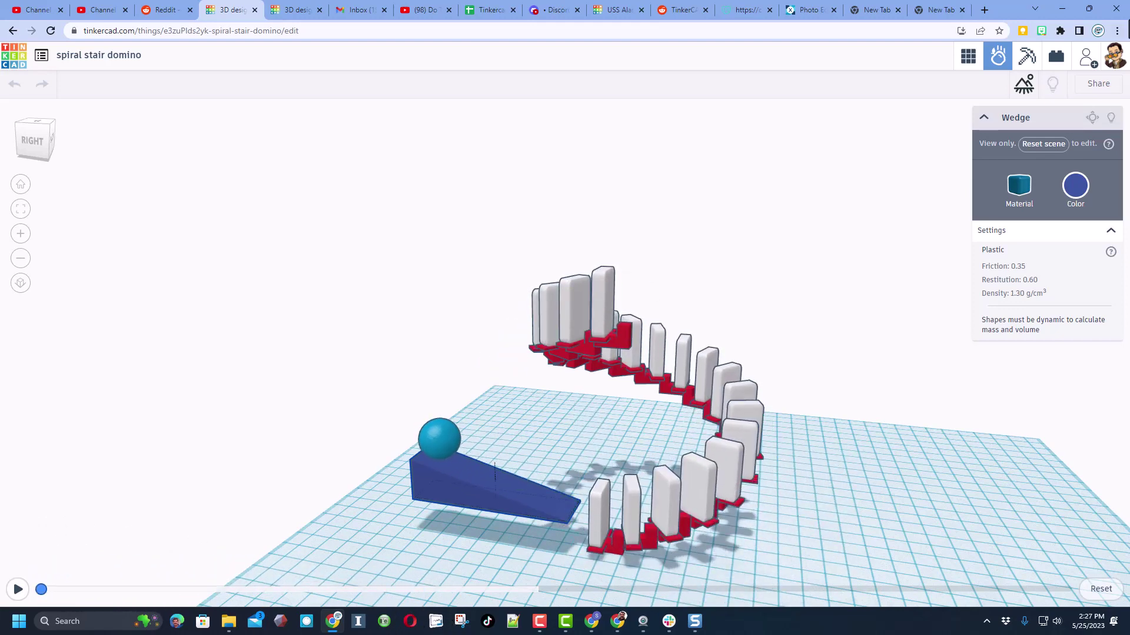
Export a 1:1 square video of the simulation as spiral stair domino.mp4
click(1098, 83)
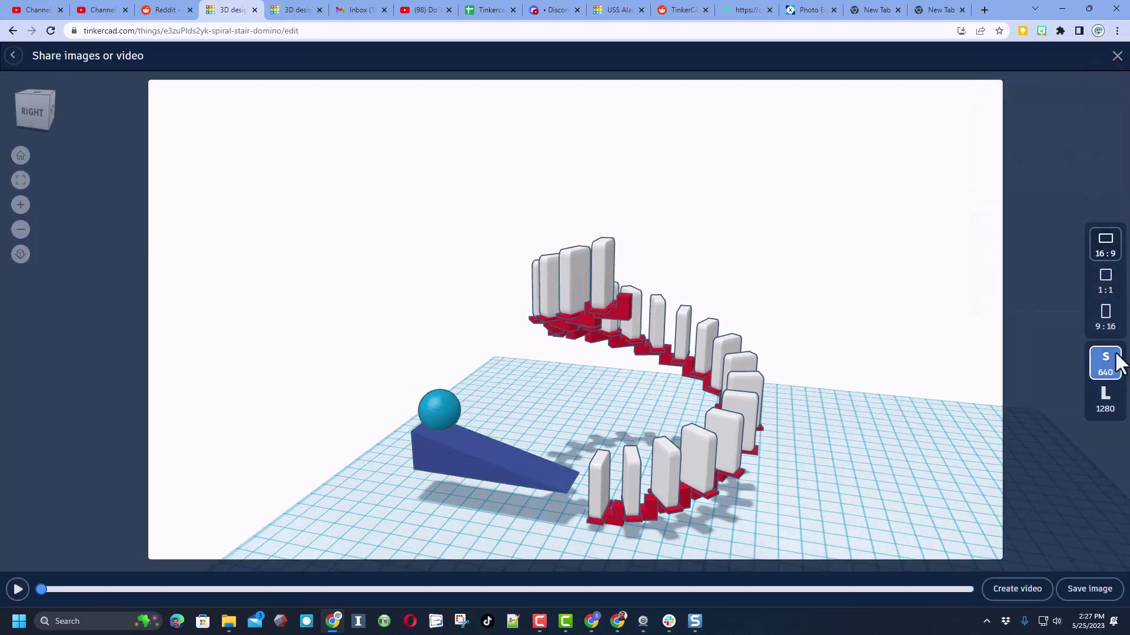
click(1107, 281)
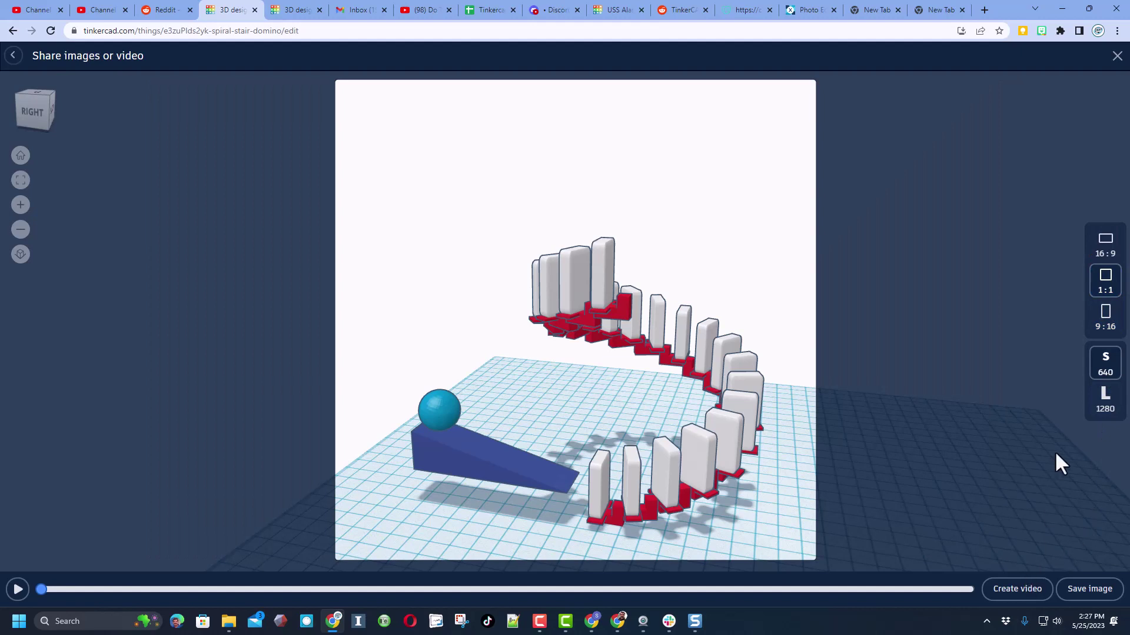
click(1020, 591)
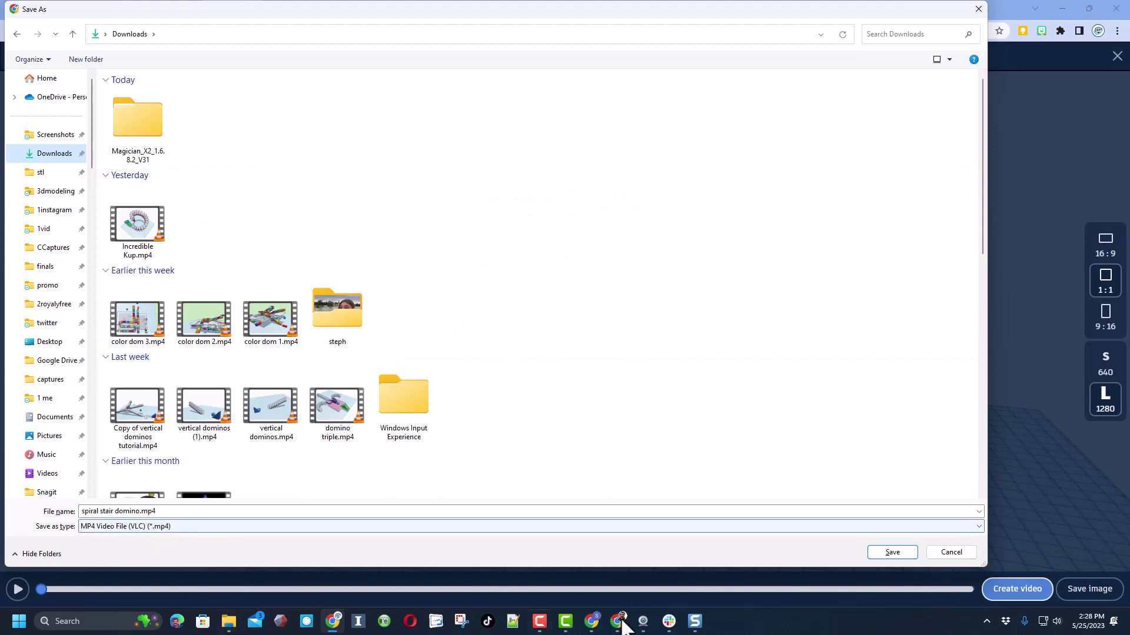
click(893, 553)
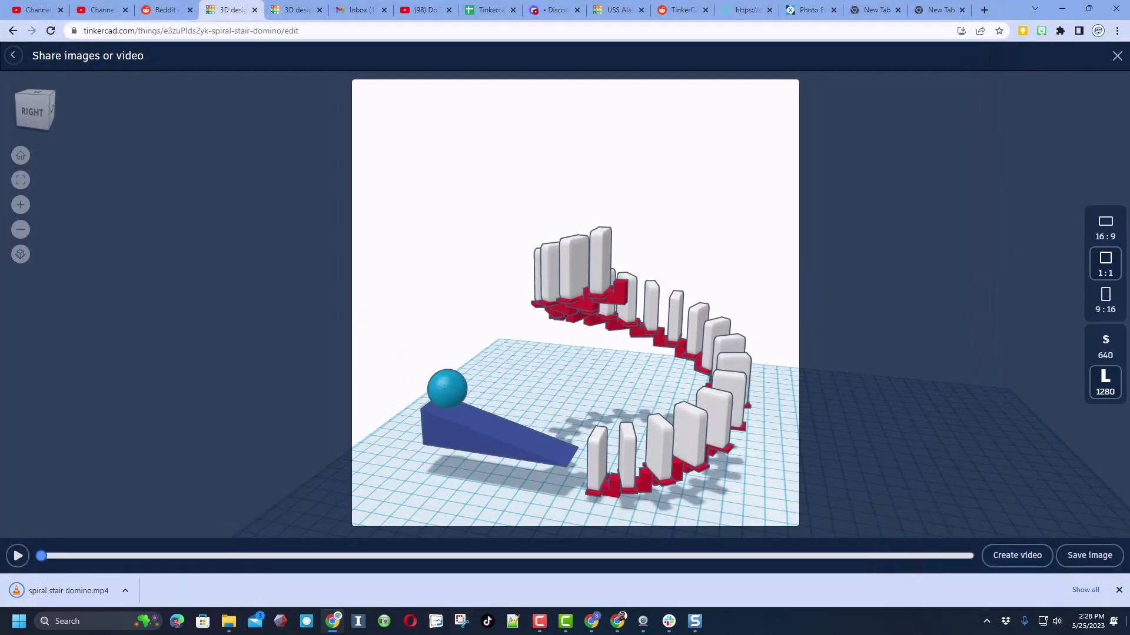
Close the sharing panel and download notice, then return to the 3D design editor
key(Escape)
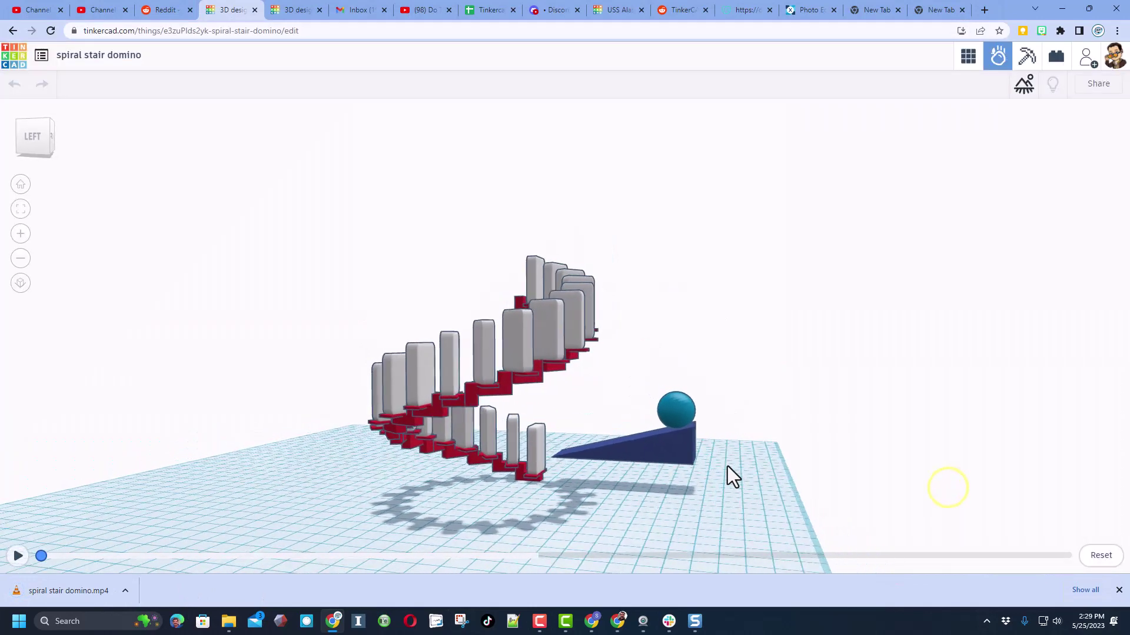
click(1118, 590)
right_drag(38, 89, 439, 252)
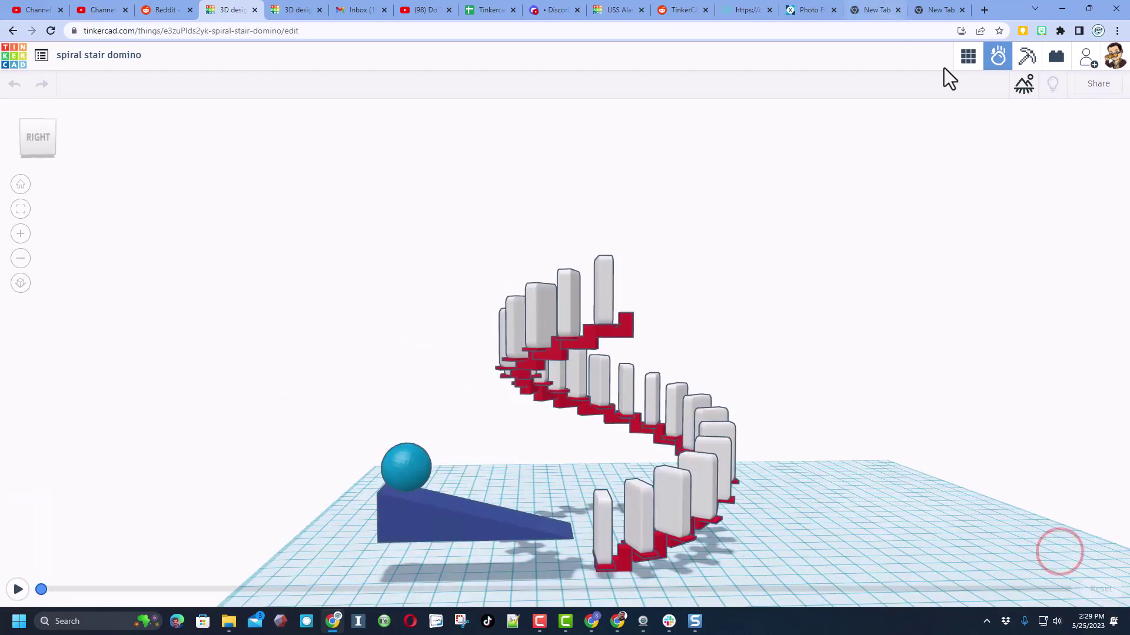
click(965, 56)
right_drag(393, 255, 321, 230)
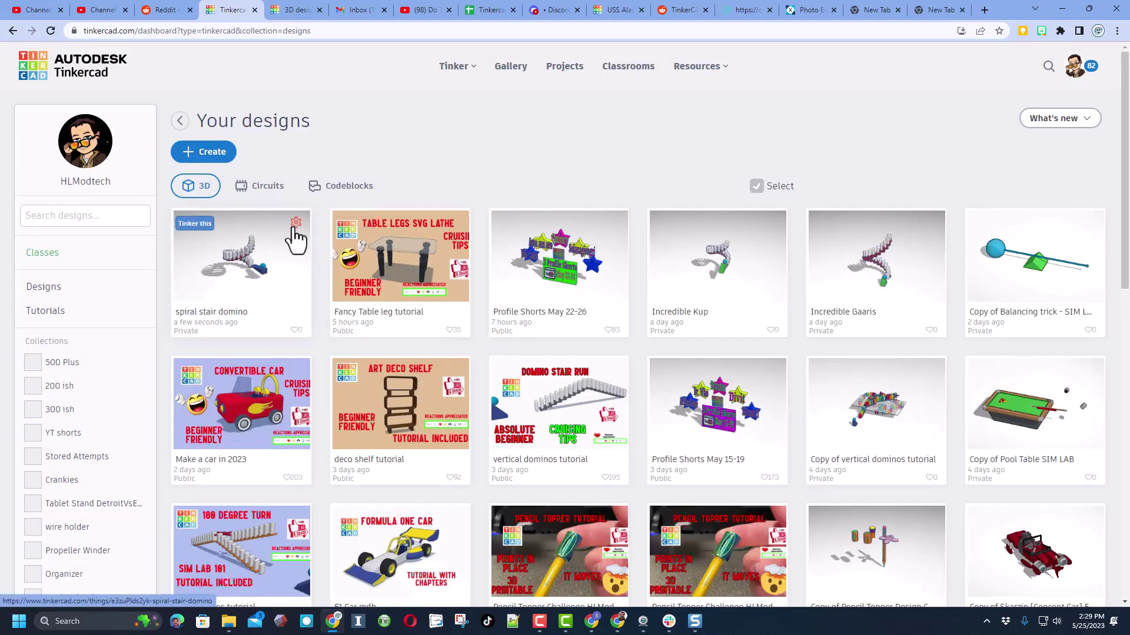
Open the spiral stair domino design's properties, add a tag 'hlmt23', then remove it
click(296, 223)
click(269, 228)
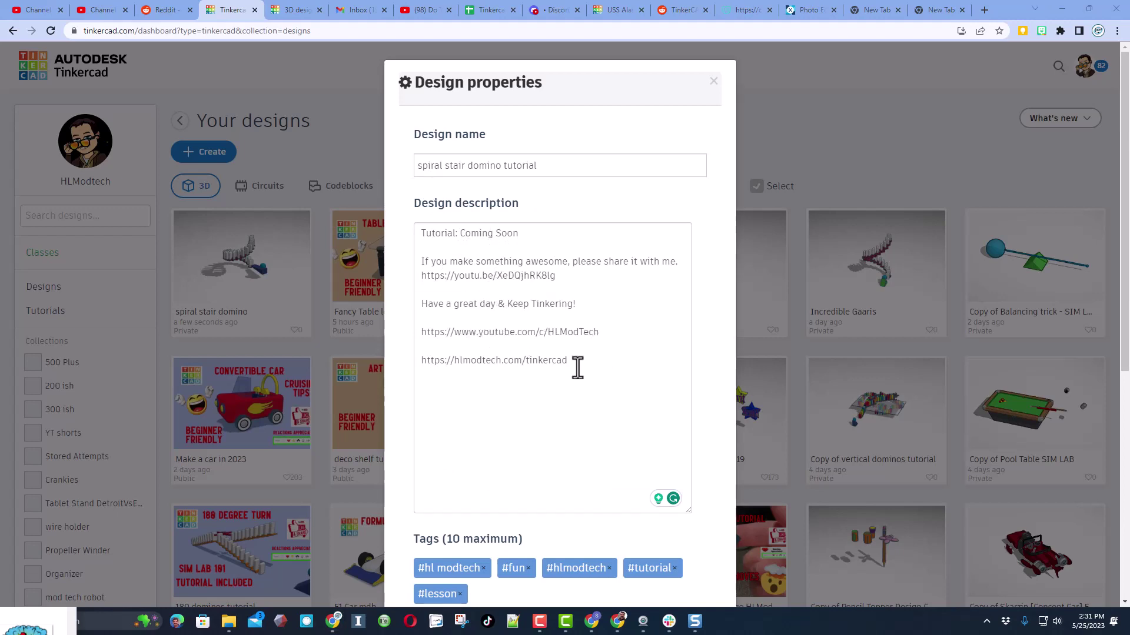
scroll(610, 367, down, 4)
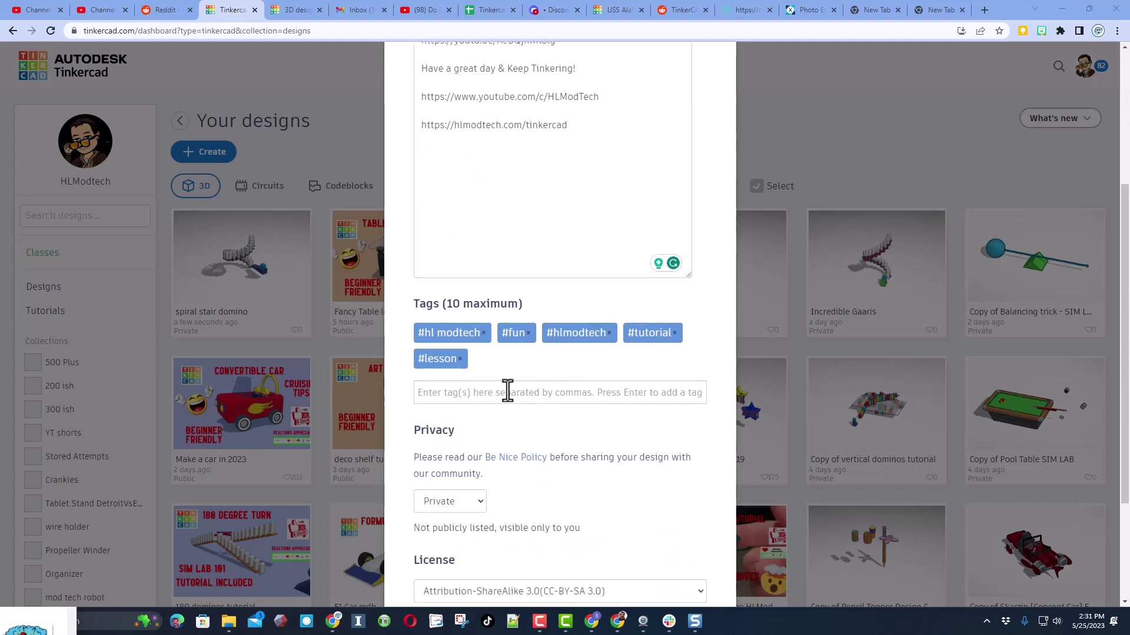
click(507, 392)
text(hl)
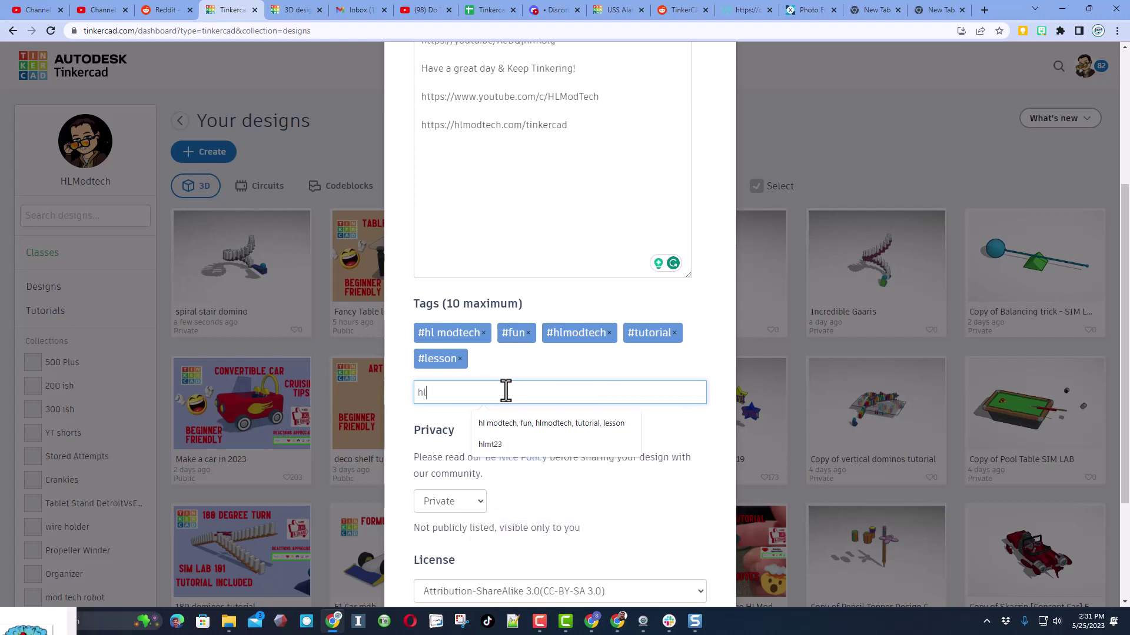
text(mt23)
key(Return)
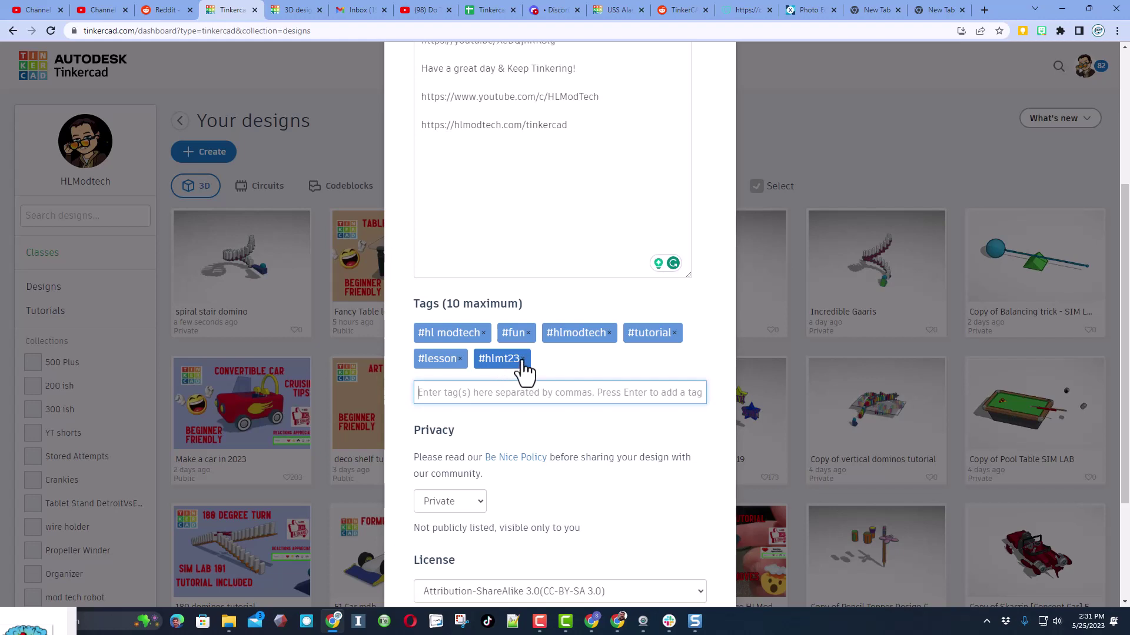
click(522, 361)
Set the design's privacy to Public and its licence to Attribution-NoDerivs 3.0
scroll(525, 446, down, 2)
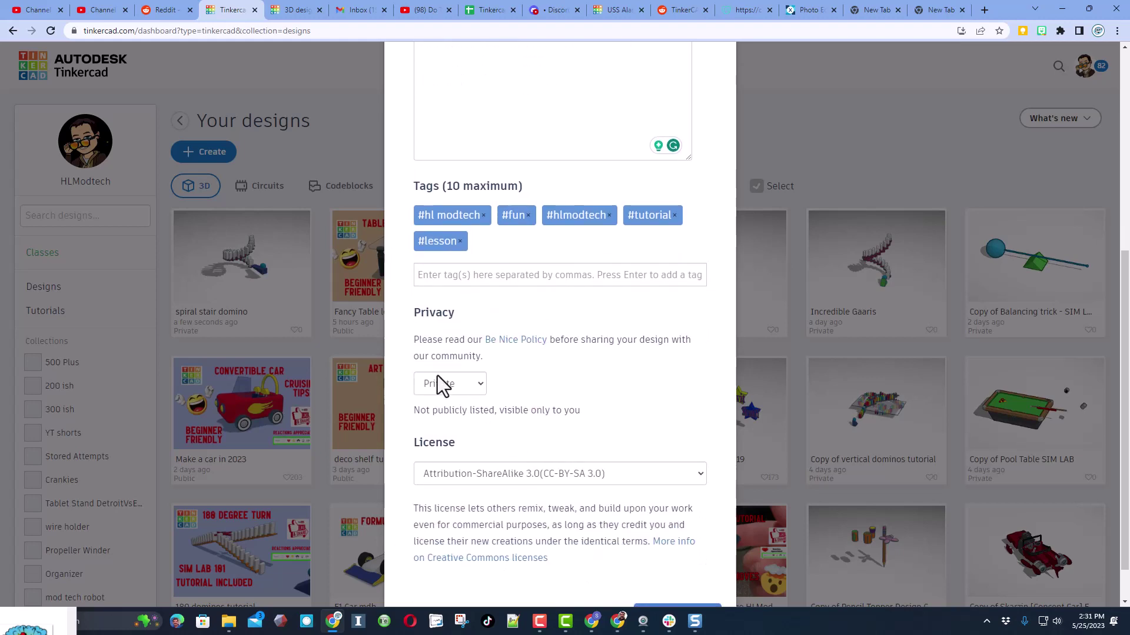
click(442, 384)
scroll(494, 447, down, 1)
click(506, 429)
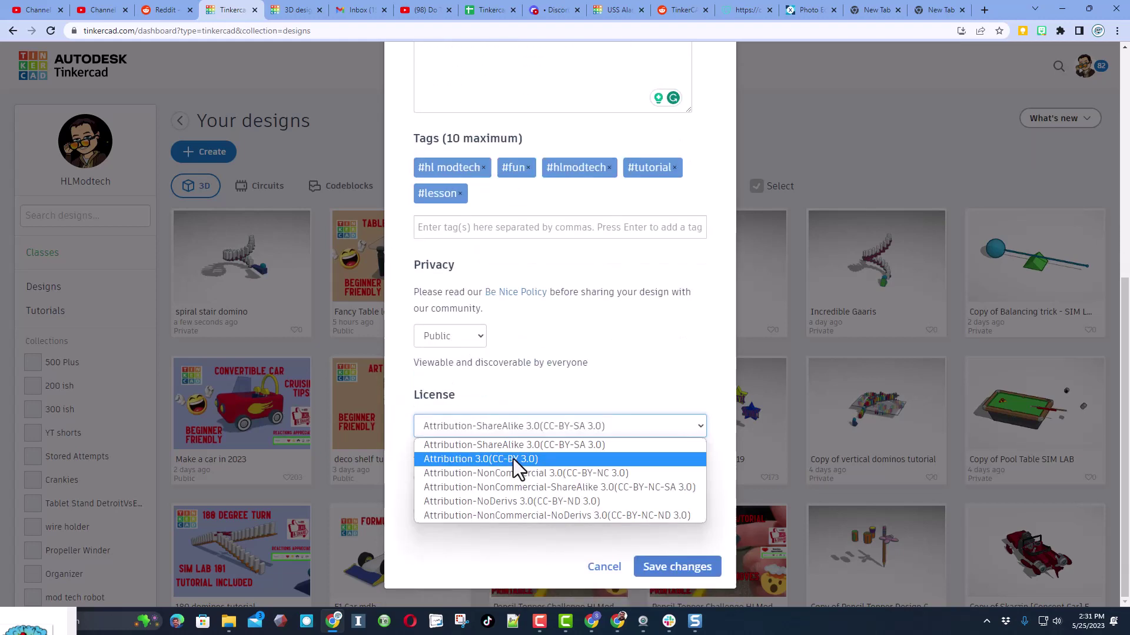
click(506, 501)
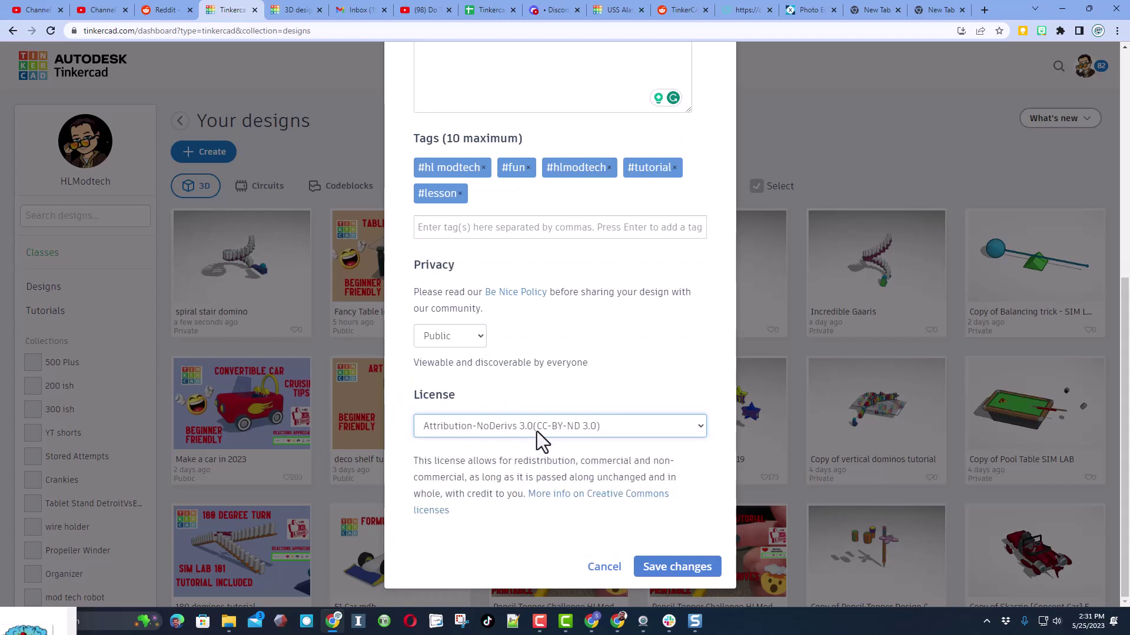
scroll(555, 425, up, 4)
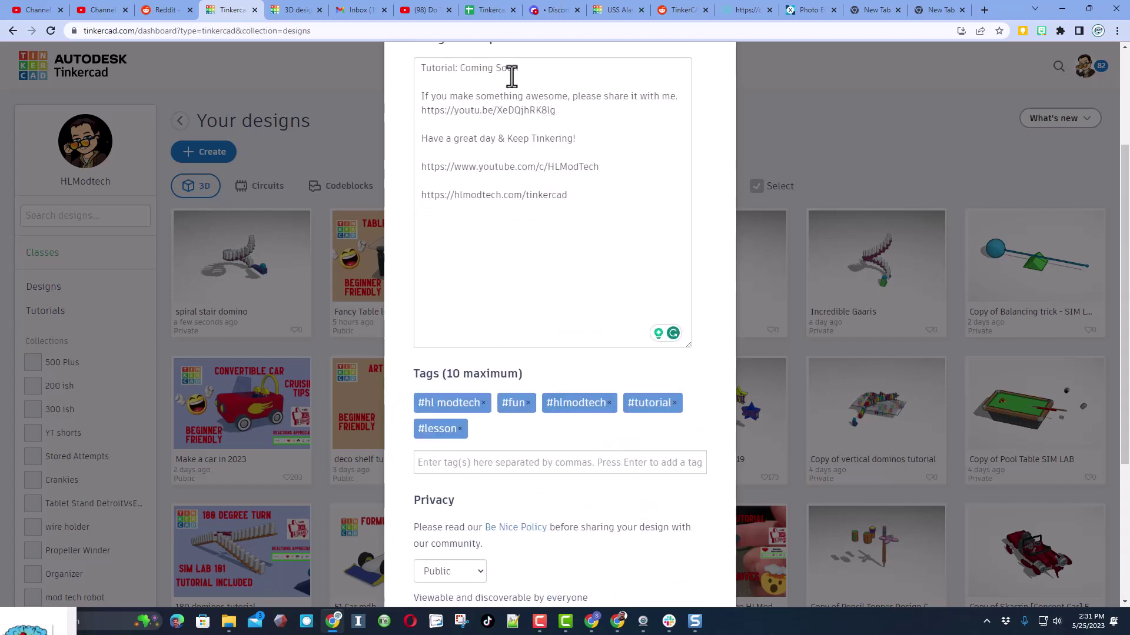
scroll(610, 292, down, 4)
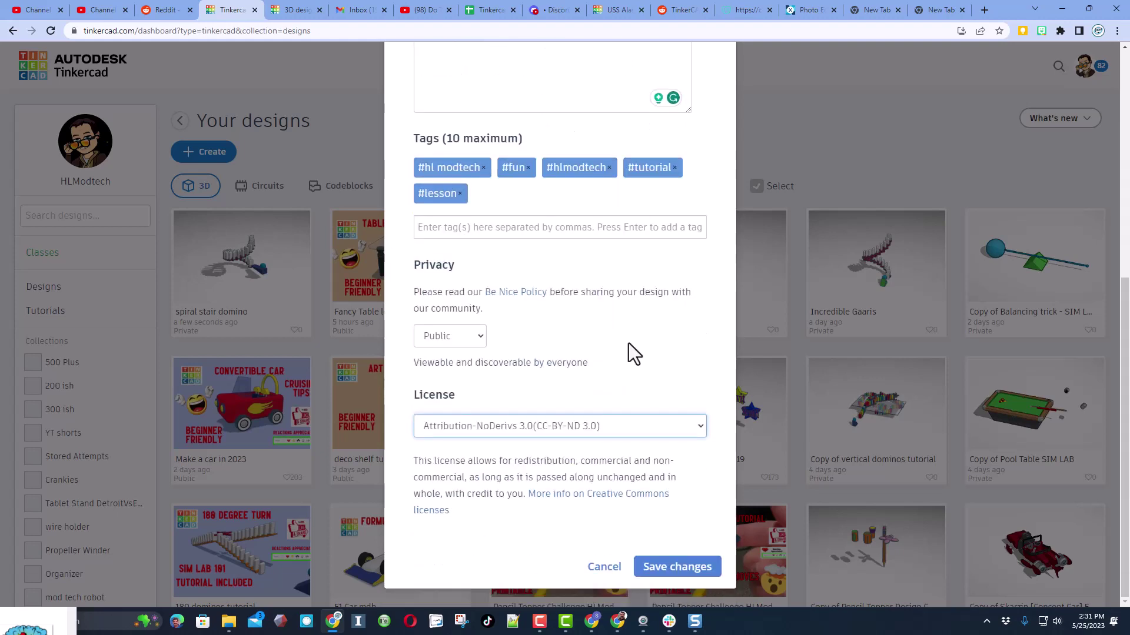
Save the property changes, then view the F1 Car mdh design from the author's profile
click(678, 569)
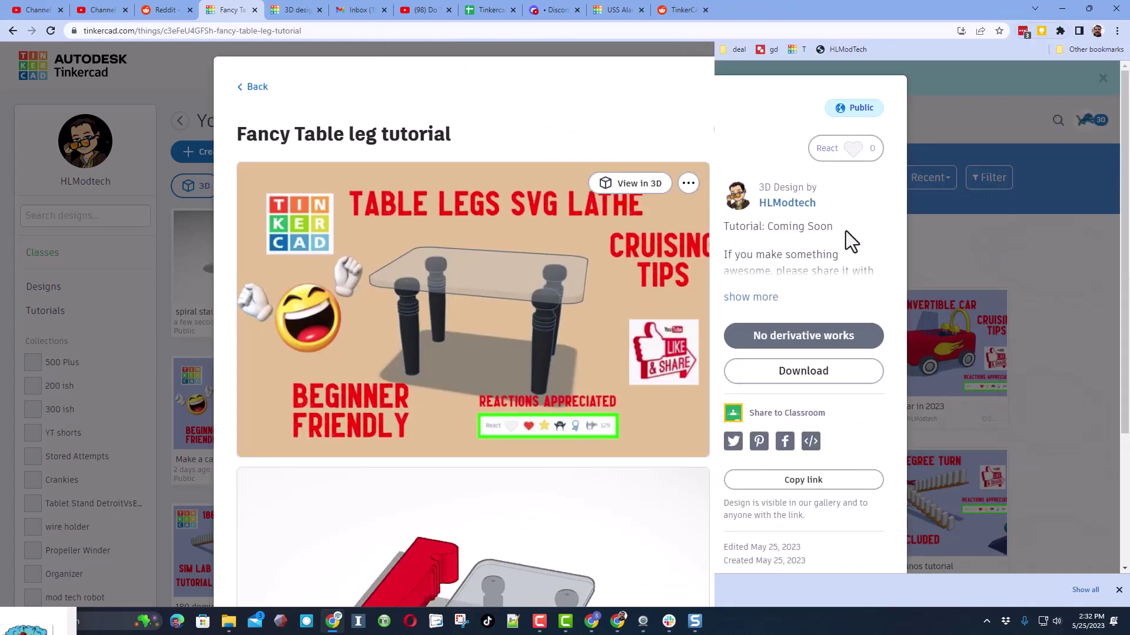
click(790, 204)
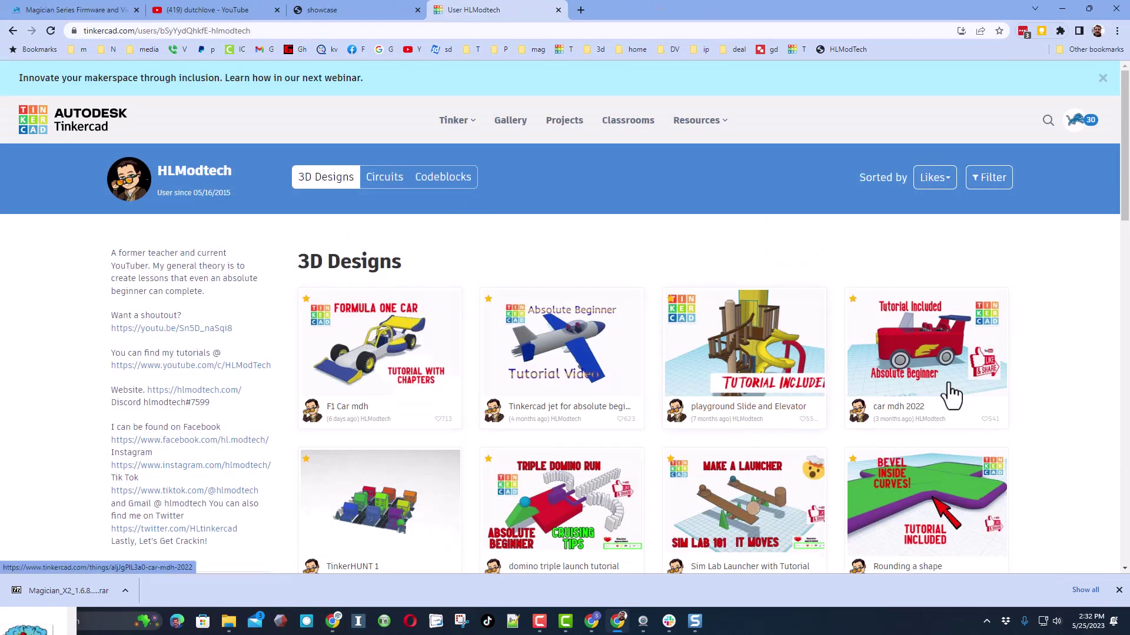
click(427, 317)
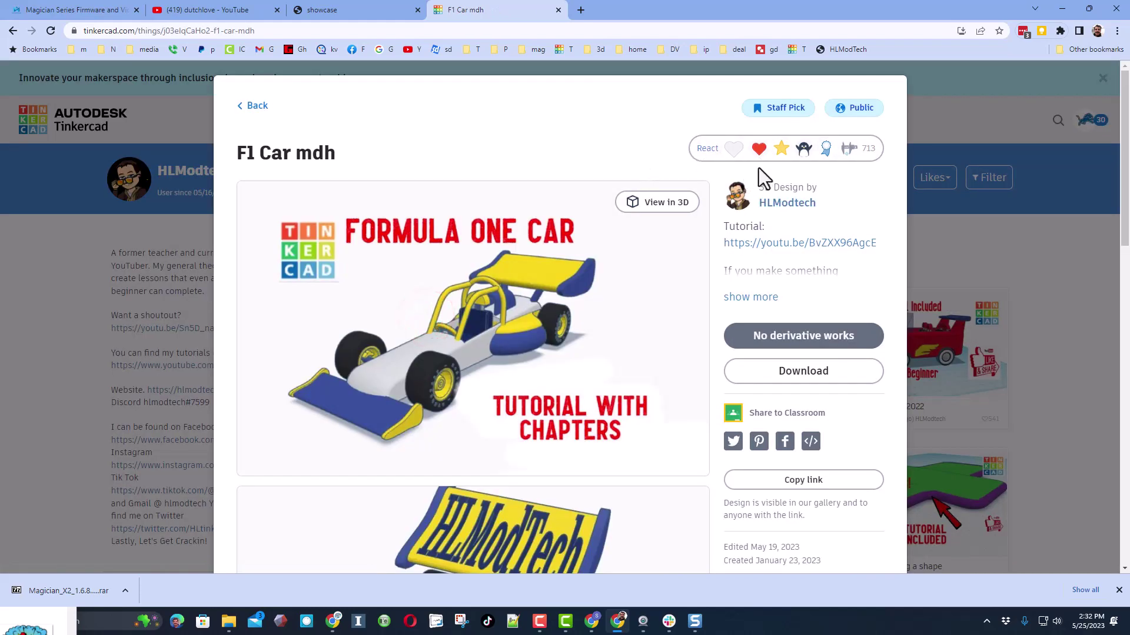
click(751, 297)
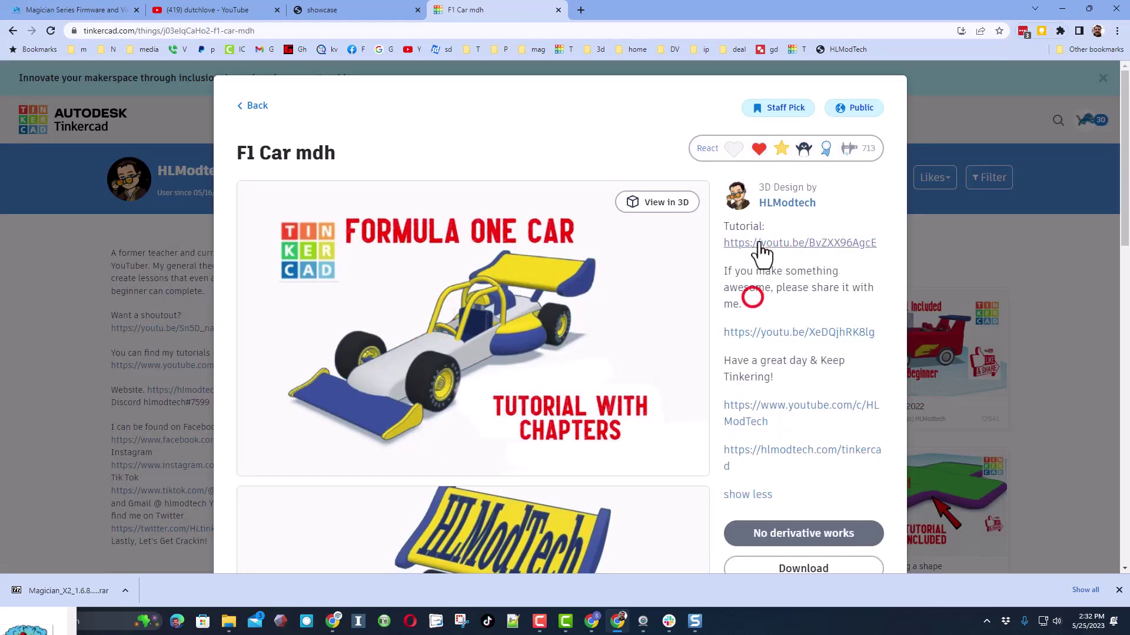
click(956, 249)
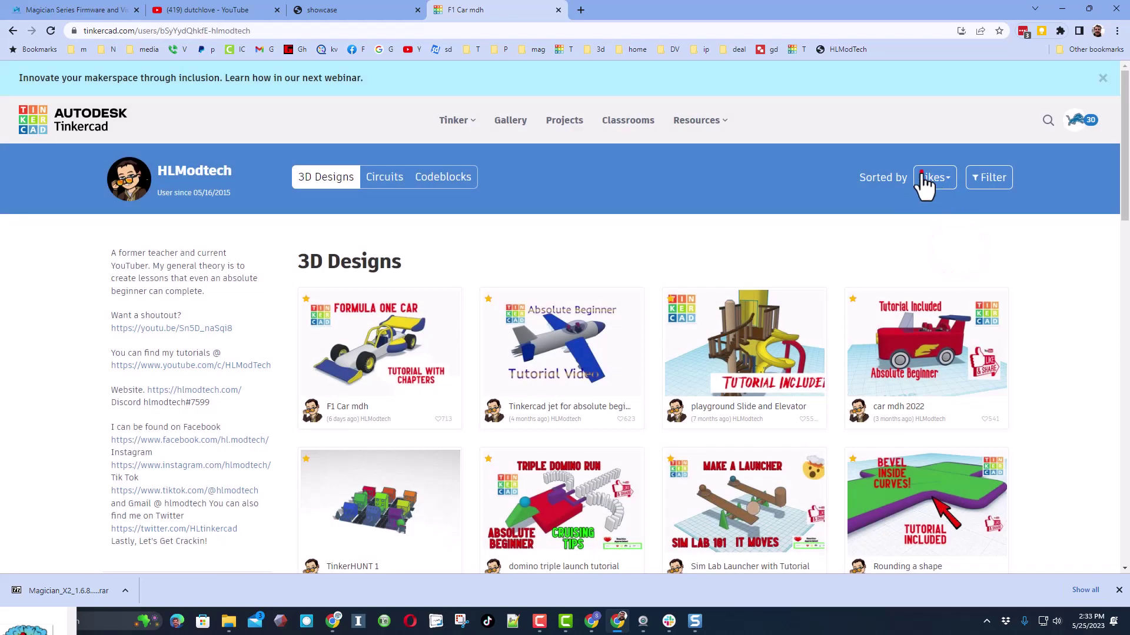
Sort the author's designs by Recent and preview the deco shelf tutorial design
click(922, 178)
click(938, 246)
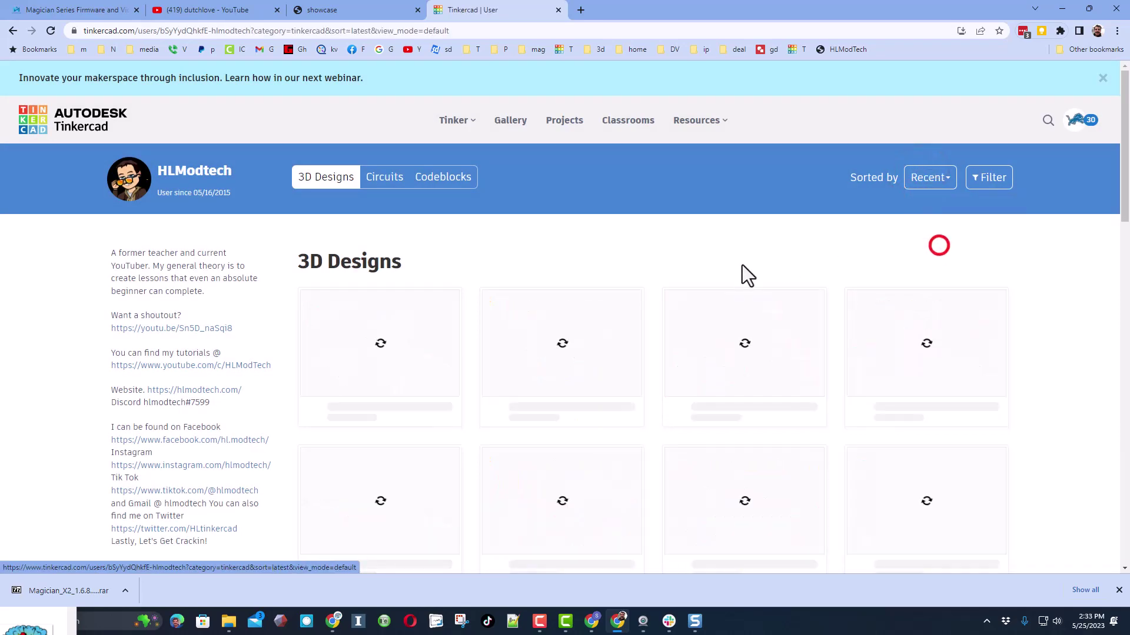
scroll(903, 408, down, 1)
scroll(903, 409, down, 2)
click(370, 390)
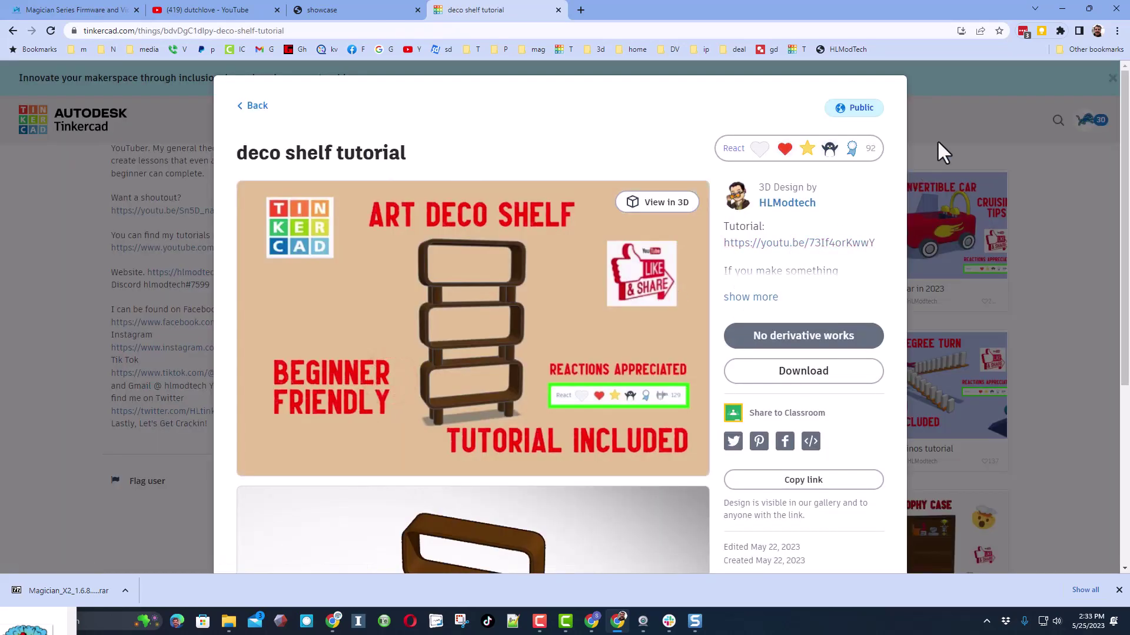
click(937, 142)
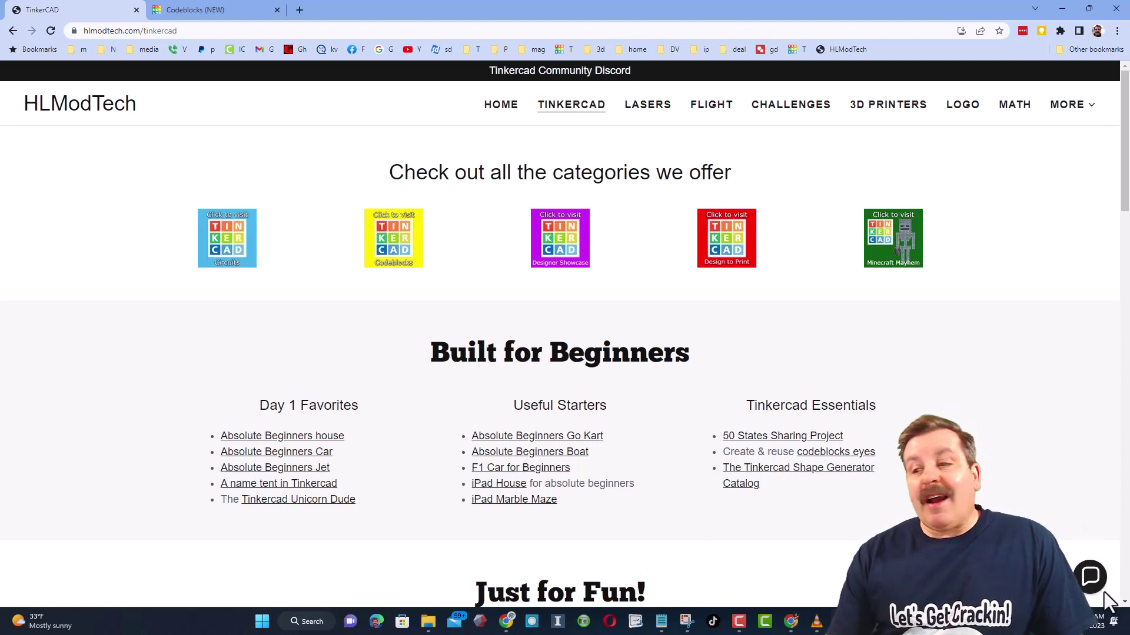
click(1094, 572)
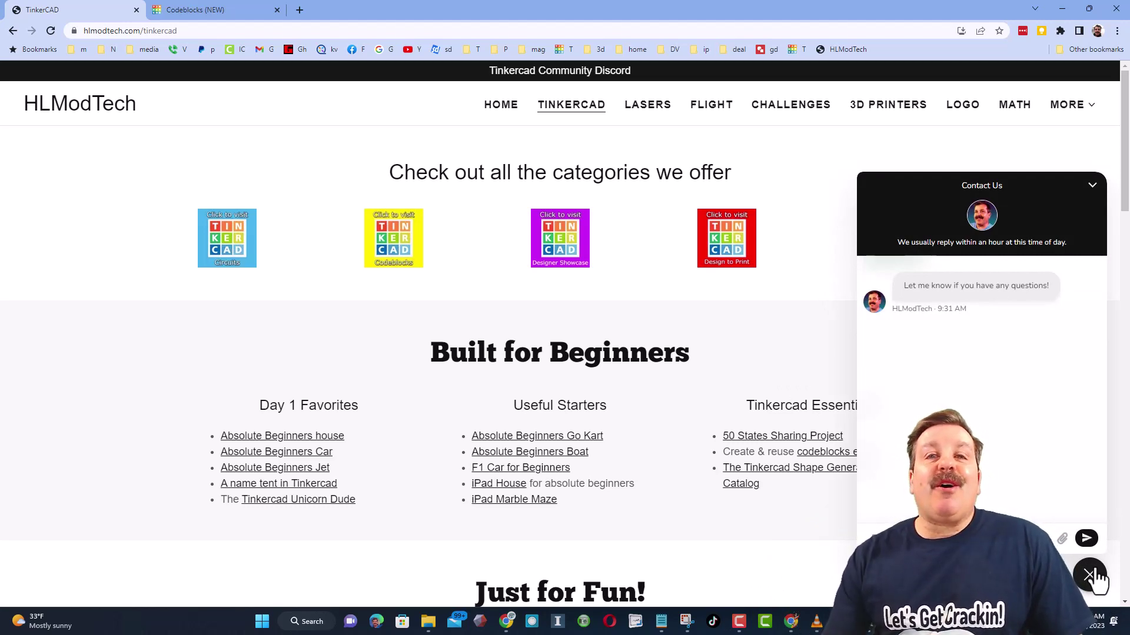
click(1092, 574)
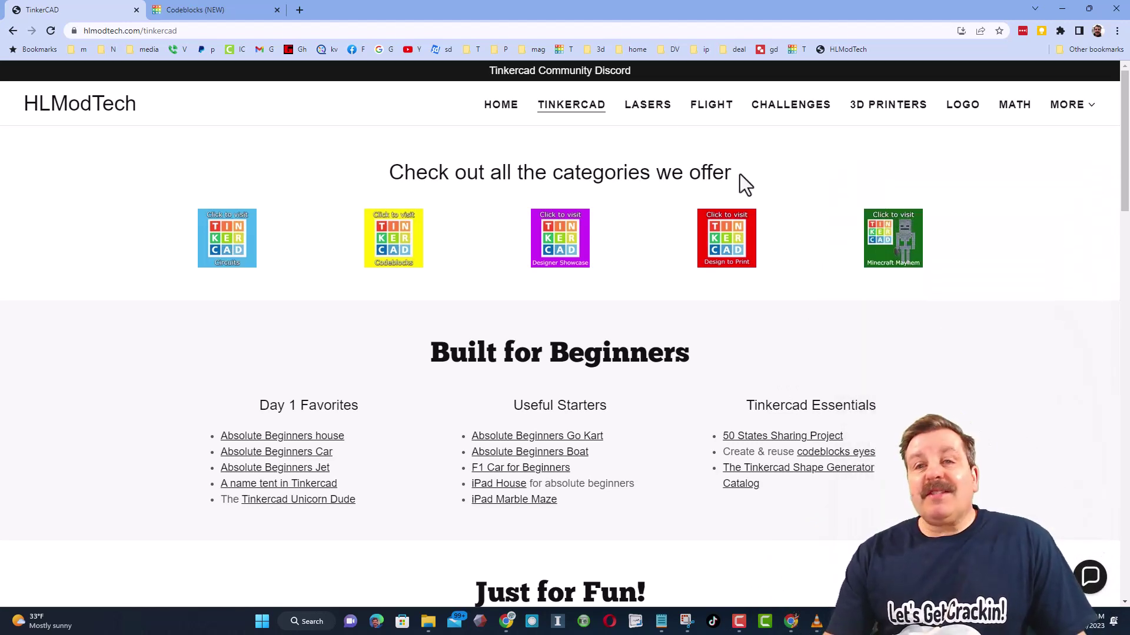
Follow the Tinkercad Community Discord banner to its server invite page
click(569, 71)
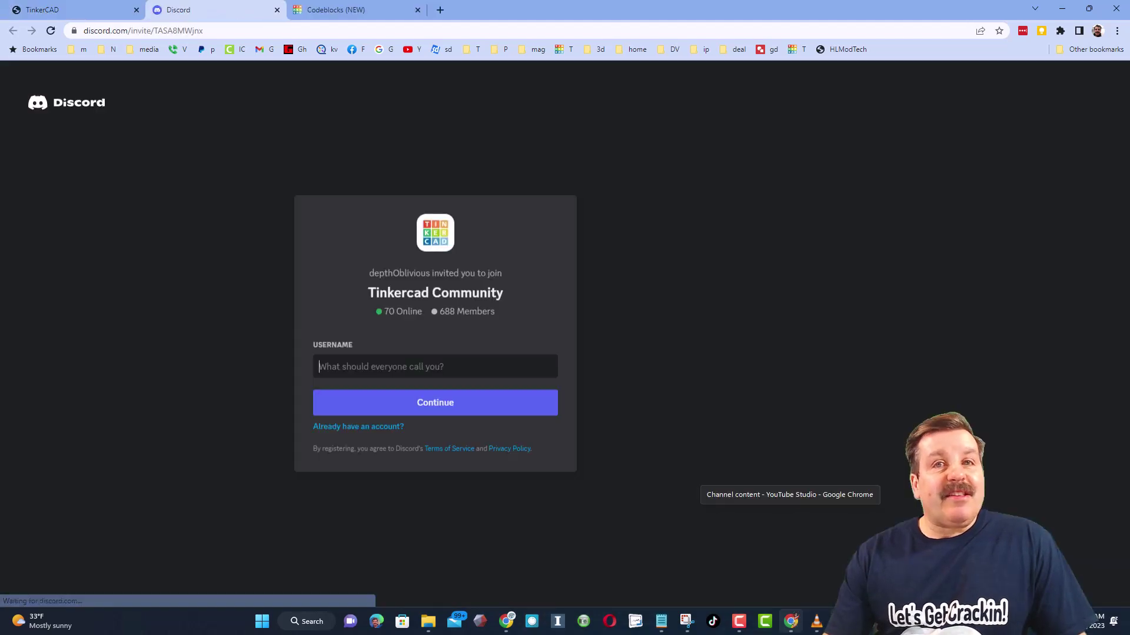